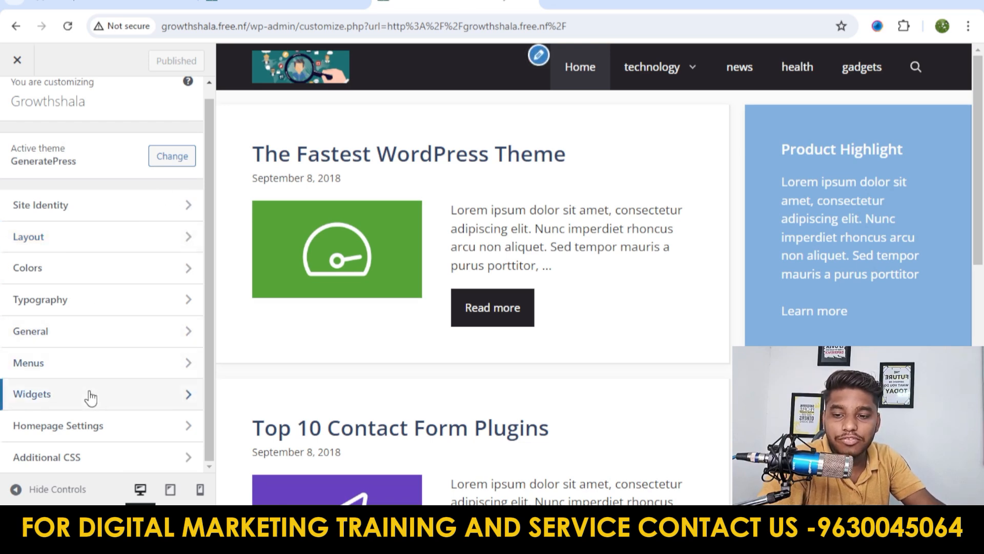
Set the Footer Bar's Navigation Menu widget to the footer menu and publish the change.
click(90, 394)
click(68, 290)
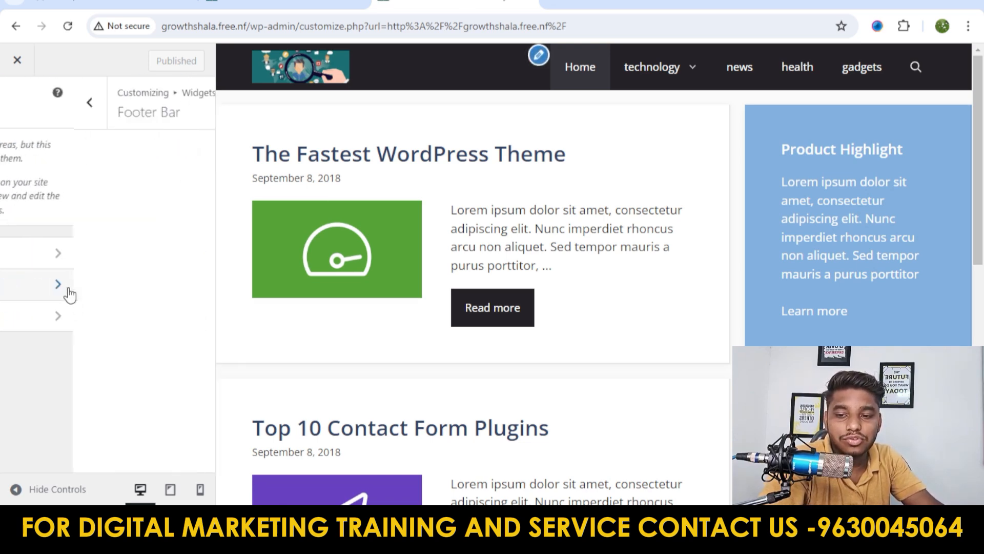
click(103, 259)
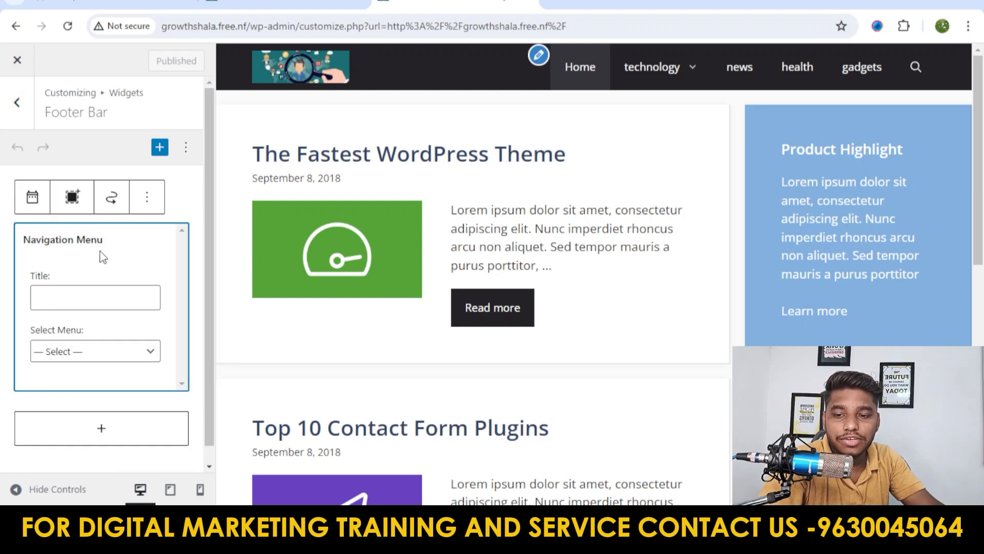
click(117, 345)
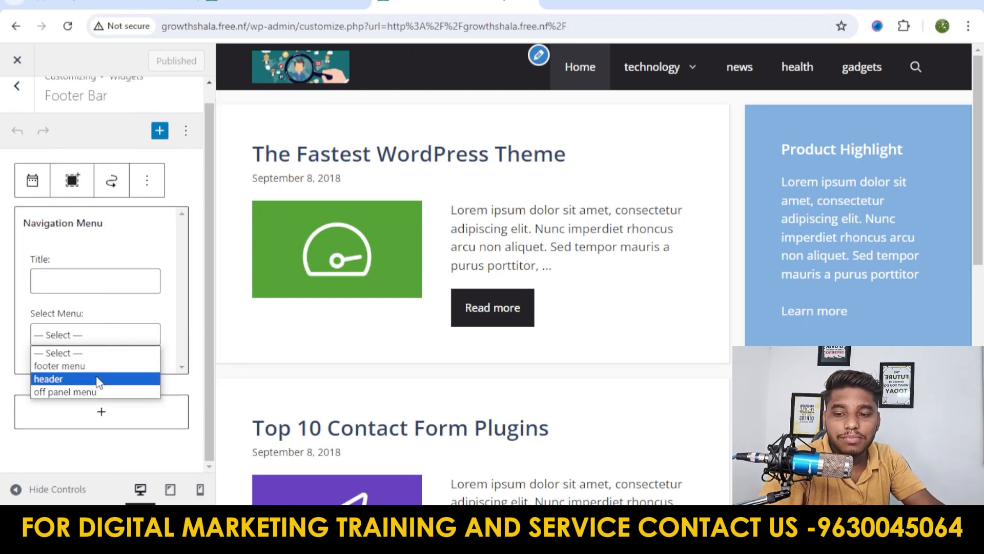
click(77, 366)
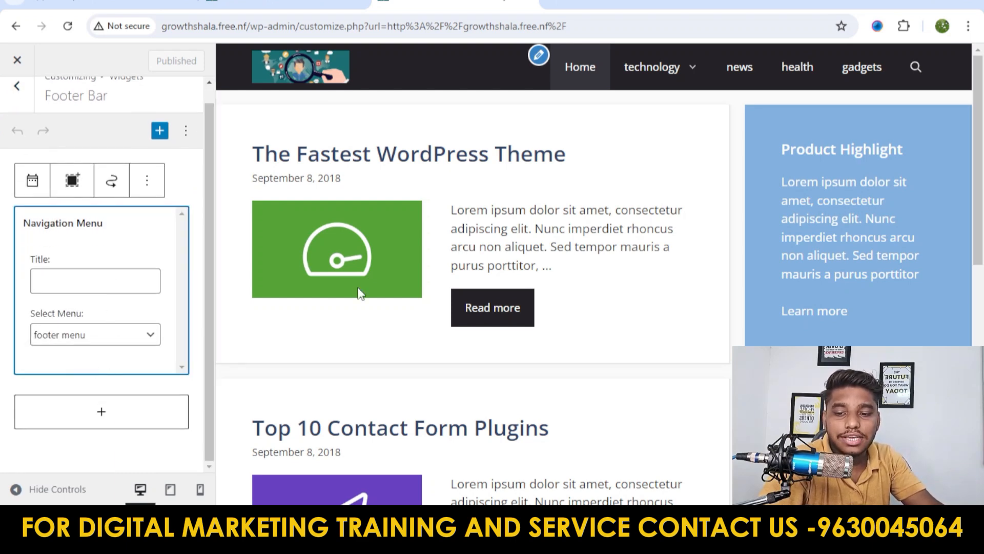
scroll(585, 321, down, 10)
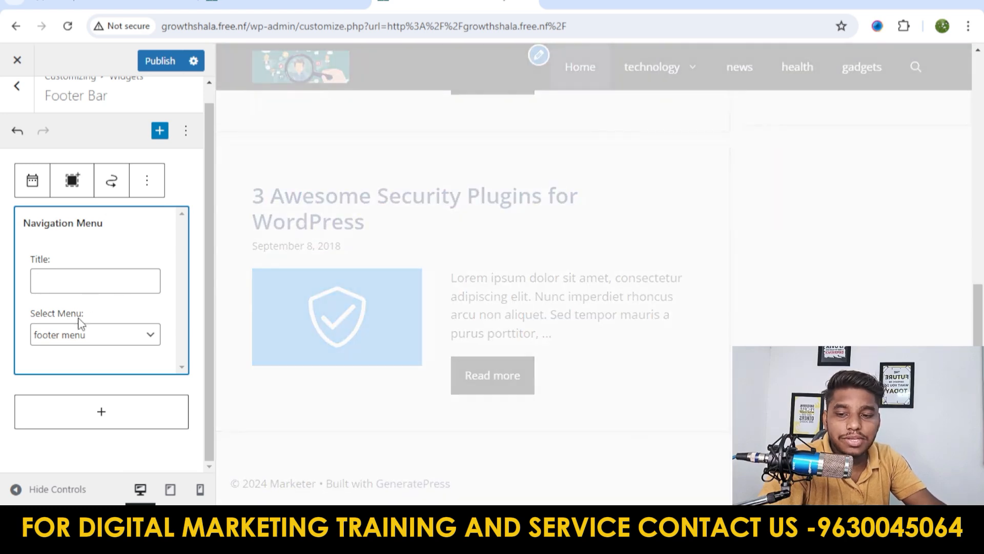
click(789, 477)
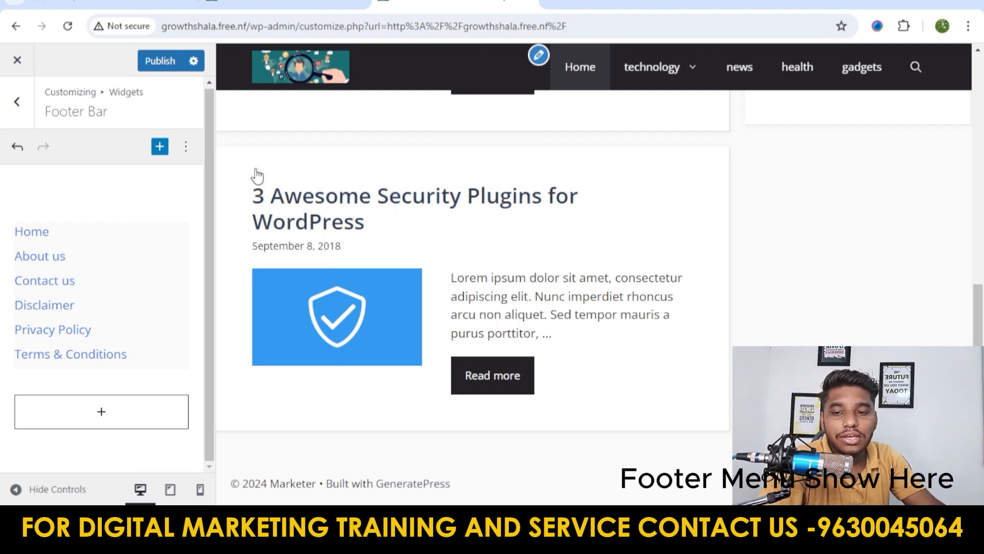
click(148, 63)
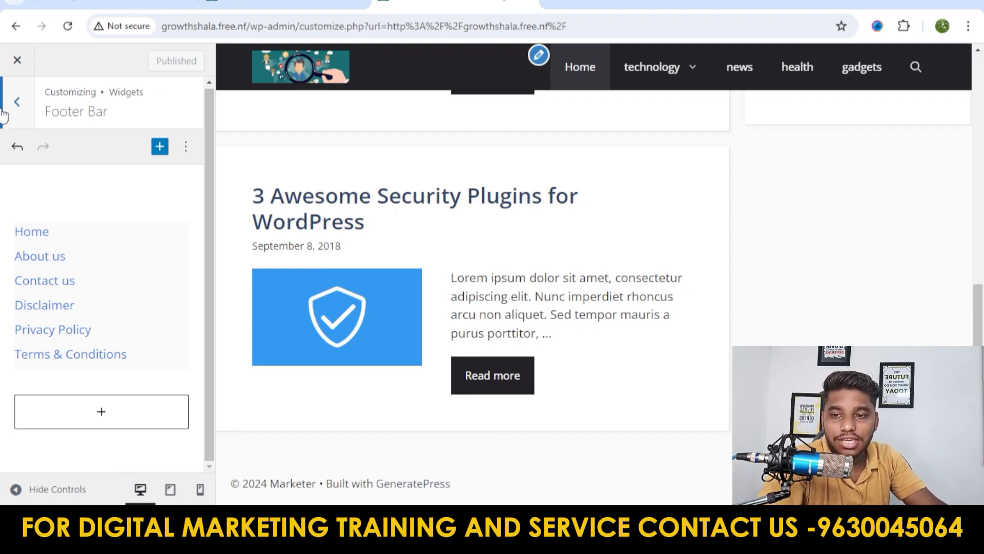
Leave the customizer and move the Site footer element to the trash in the Elements list.
click(17, 102)
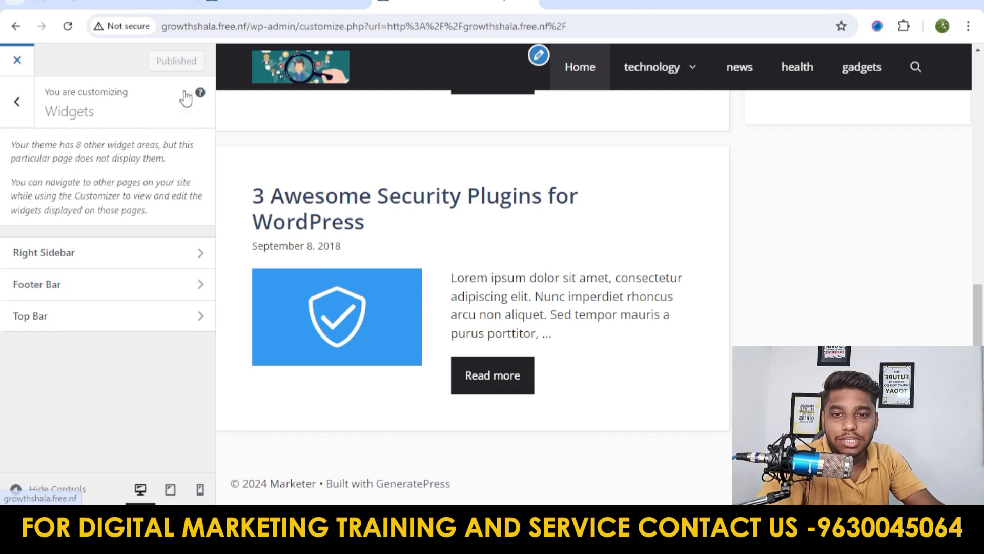
click(17, 60)
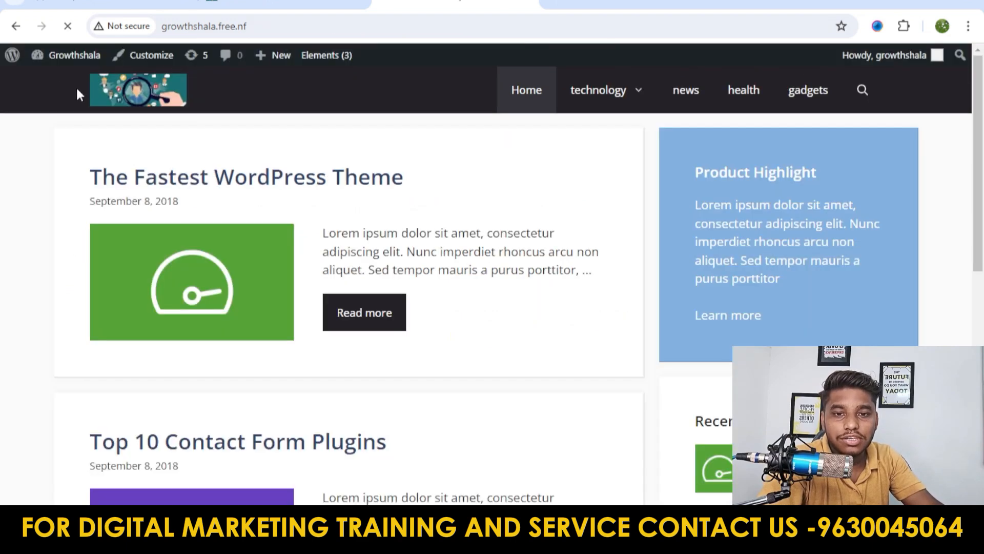
click(318, 62)
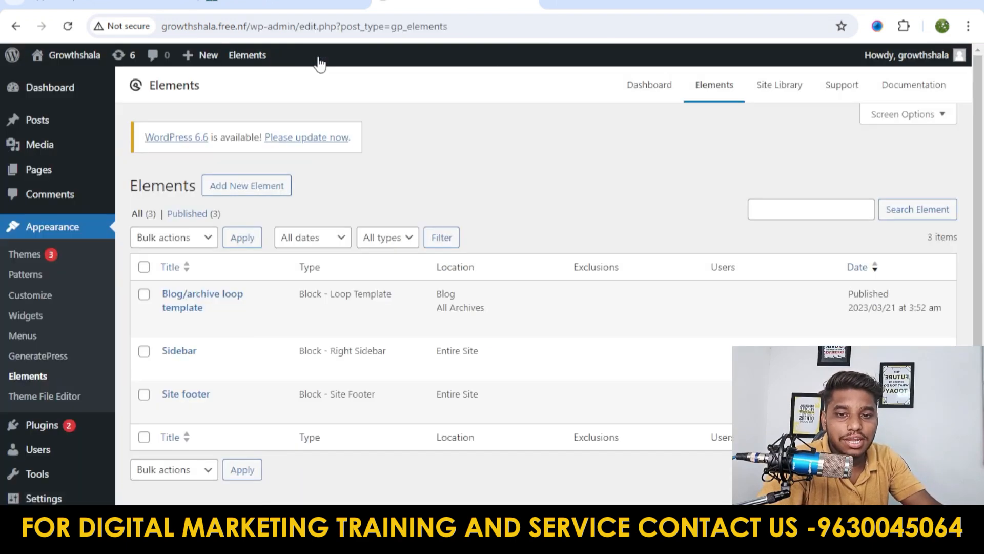
scroll(527, 213, down, 2)
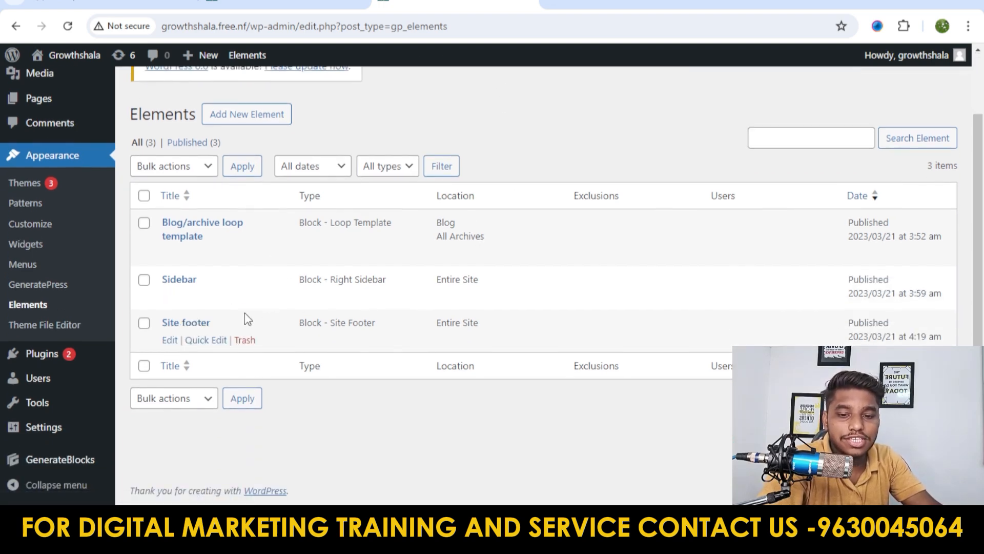
drag(459, 318, 479, 322)
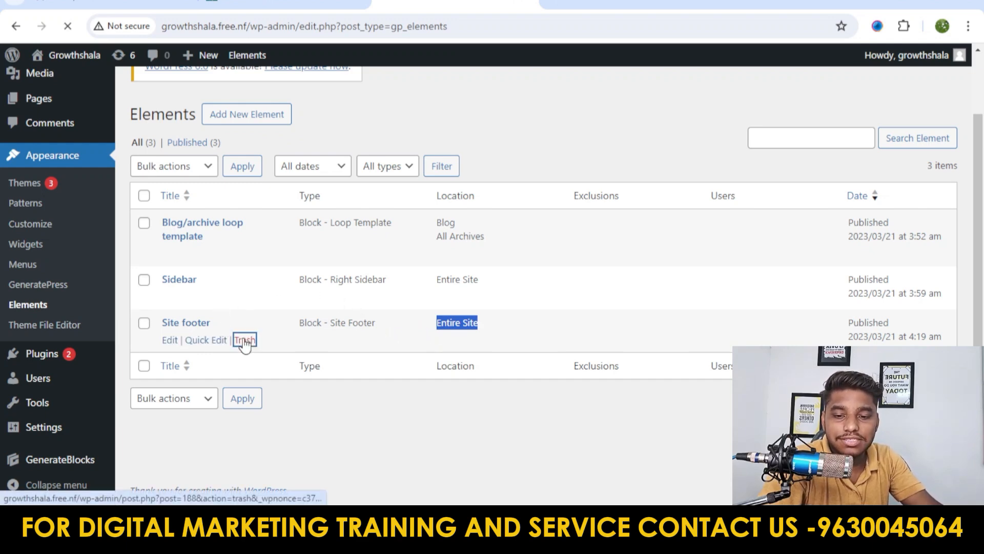
Move the Blog/archive loop template and Sidebar elements to the trash together with a bulk action.
scroll(233, 307, down, 1)
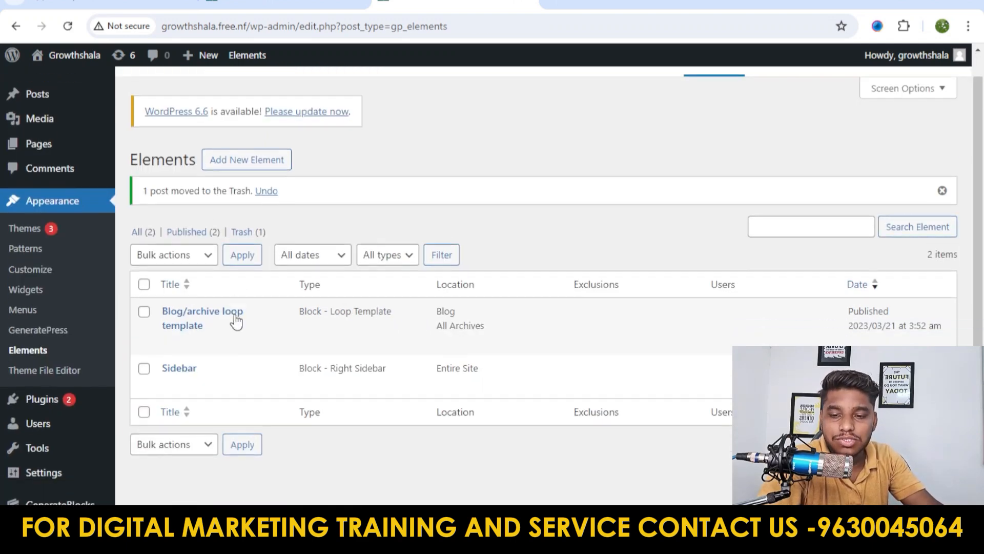
click(144, 267)
click(144, 325)
click(145, 326)
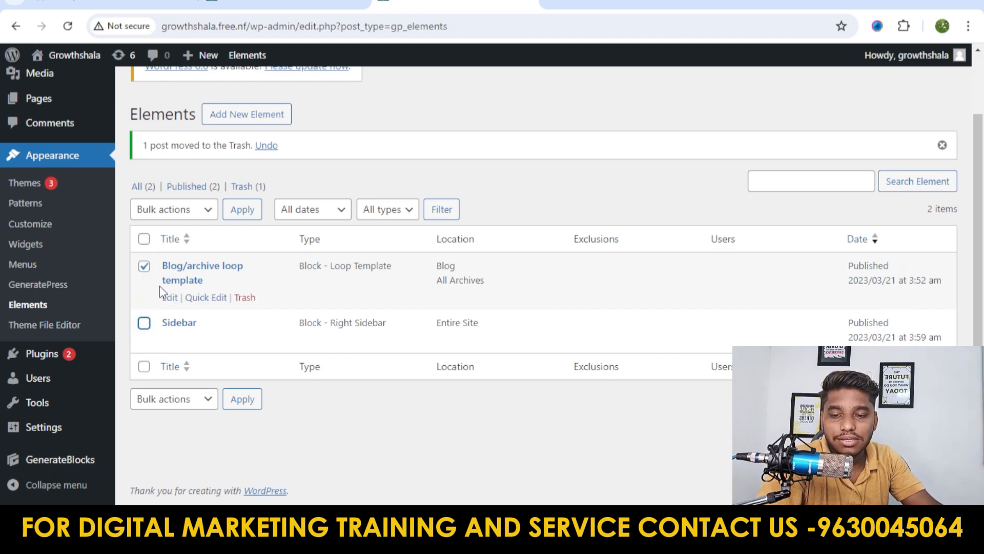
click(146, 324)
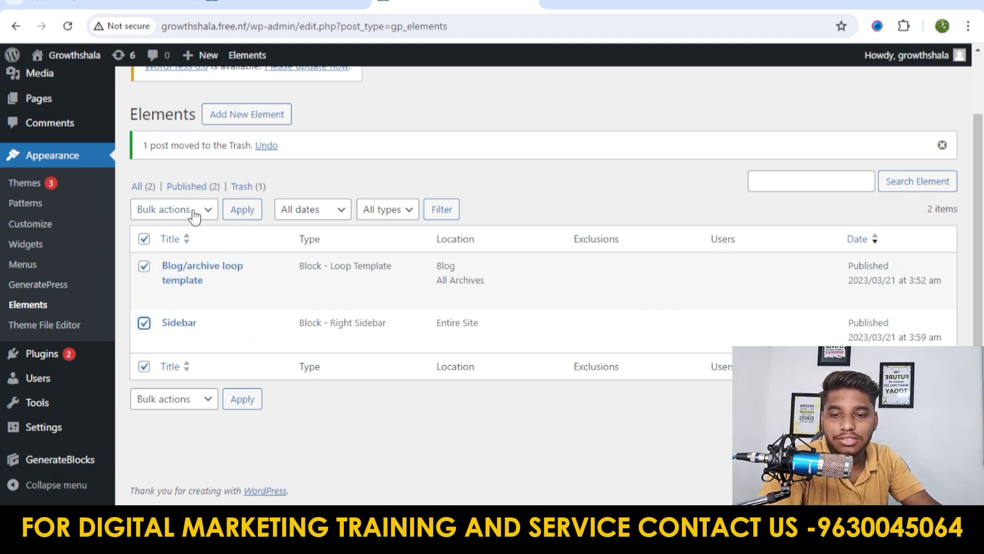
click(192, 210)
click(152, 257)
click(242, 210)
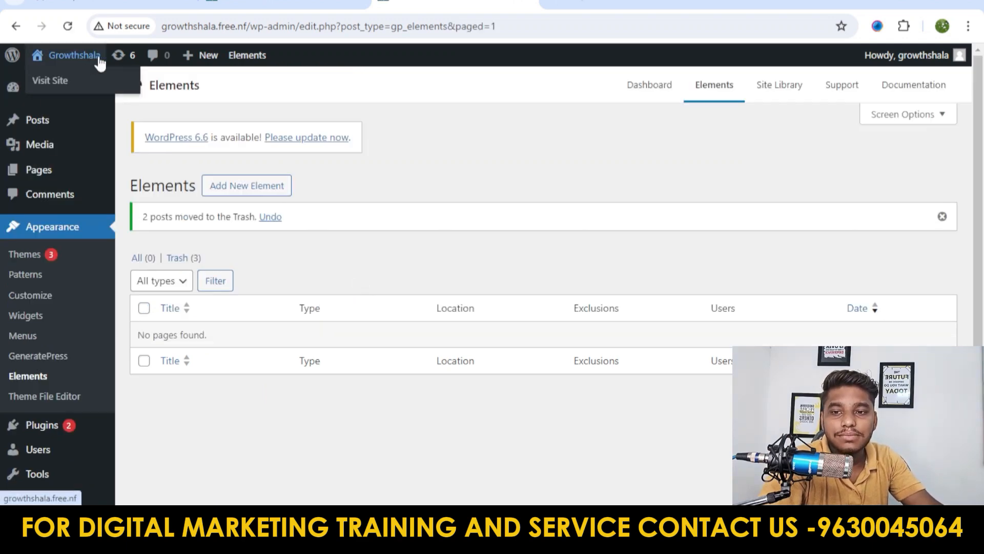
View the live site in a separate browser tab and inspect its footer menu and sidebar.
click(643, 1)
scroll(580, 165, down, 9)
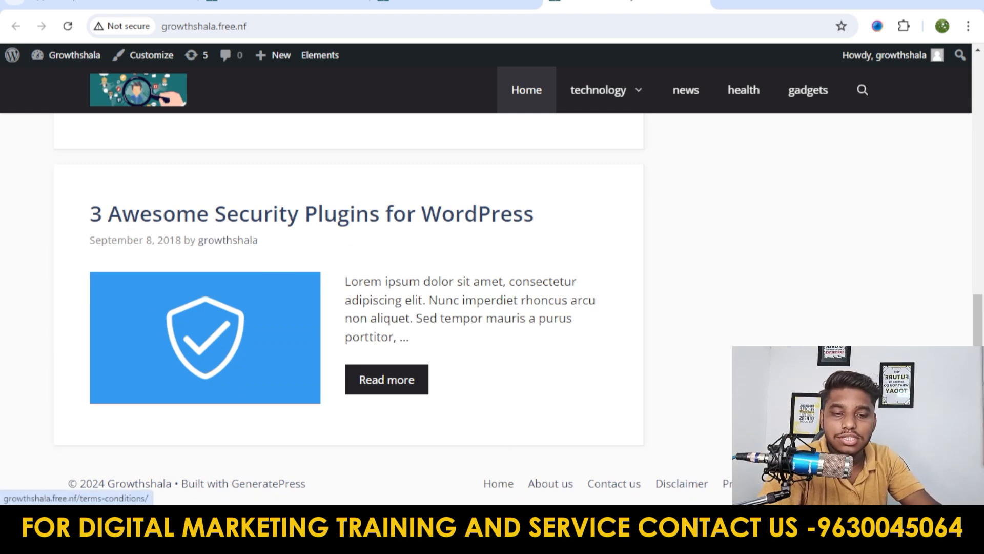
scroll(616, 352, up, 9)
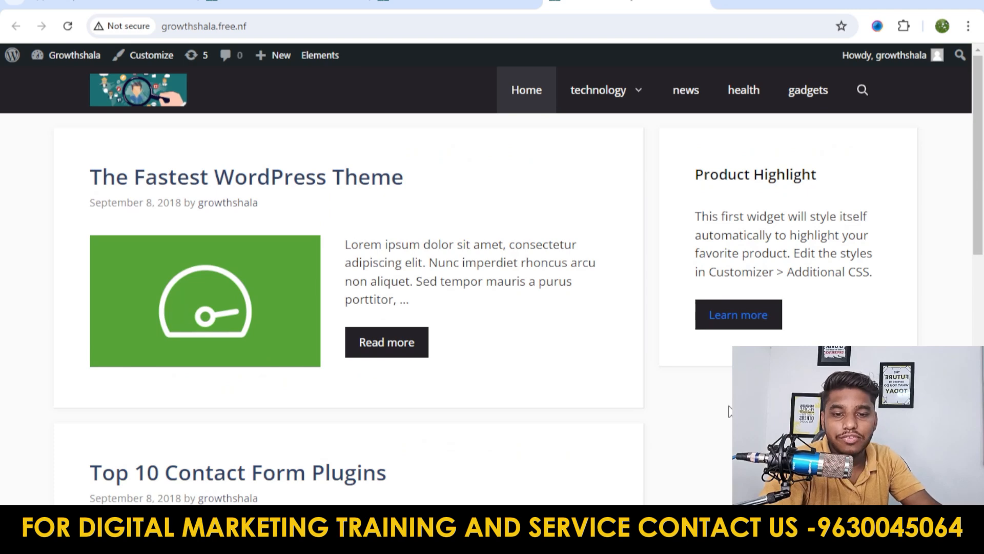
scroll(729, 412, down, 9)
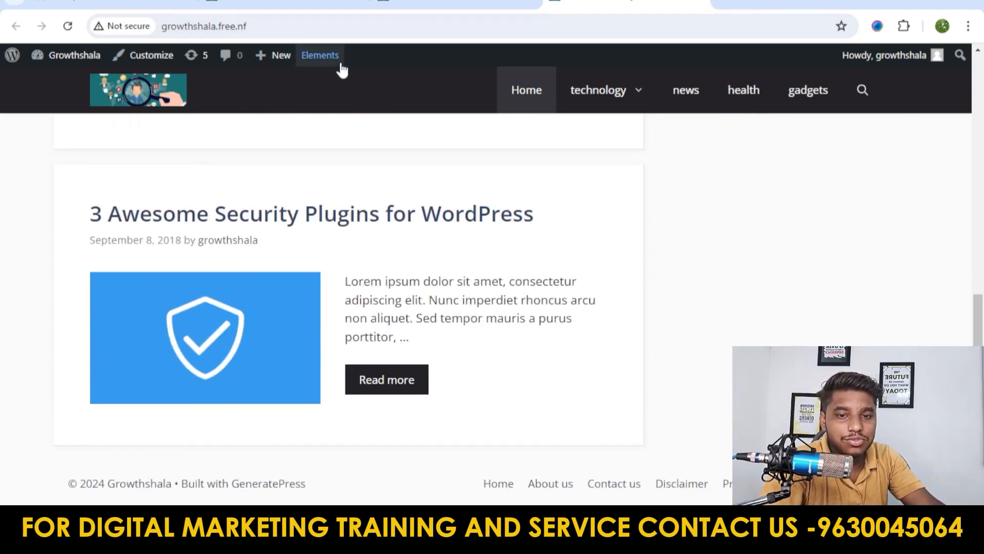
Open the site's customizer and expand the Body settings in the Colors section.
click(153, 56)
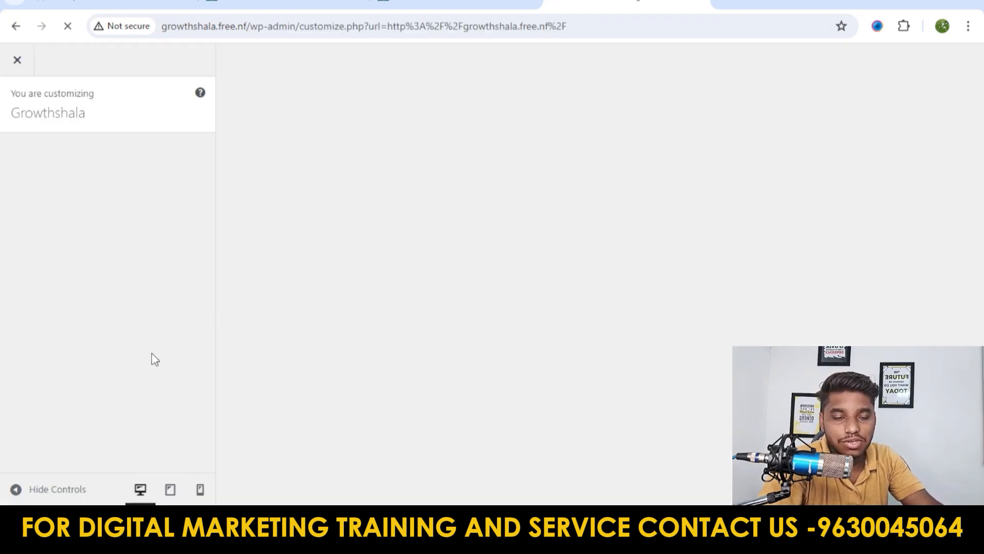
scroll(562, 336, down, 5)
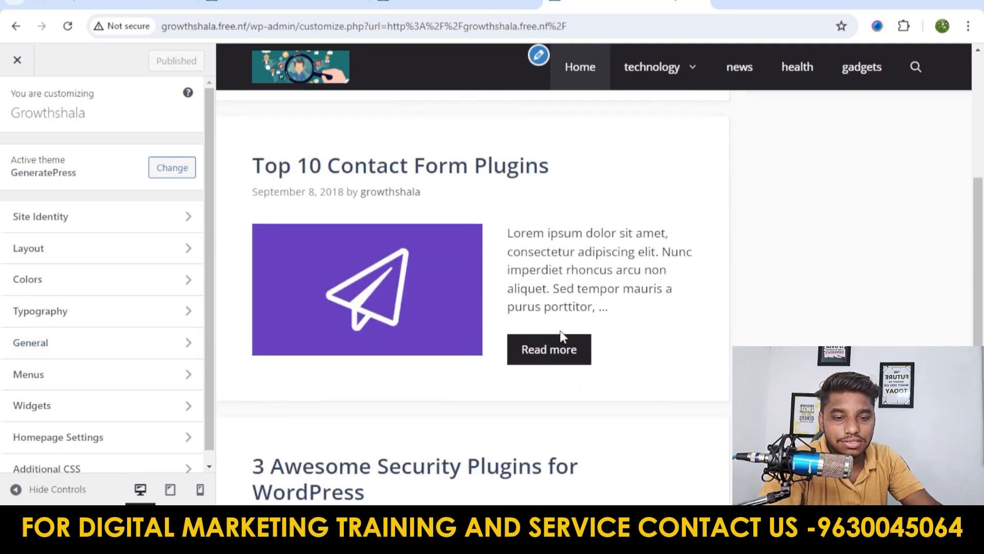
scroll(574, 343, down, 5)
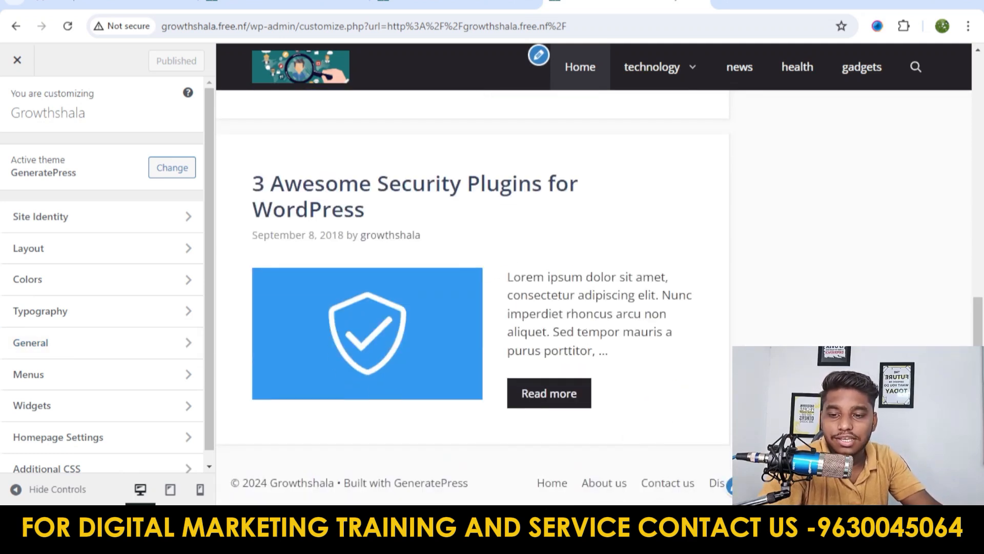
scroll(617, 295, up, 10)
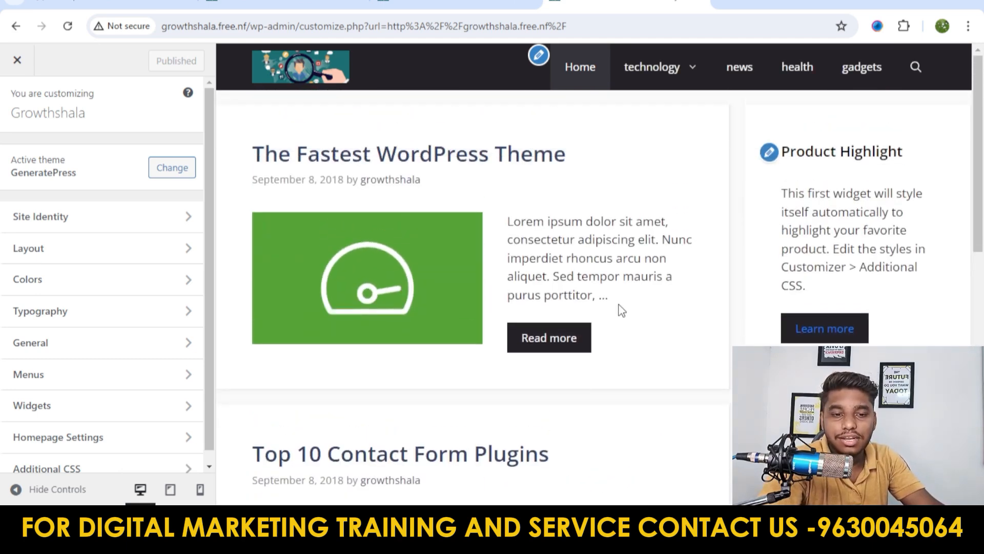
click(89, 291)
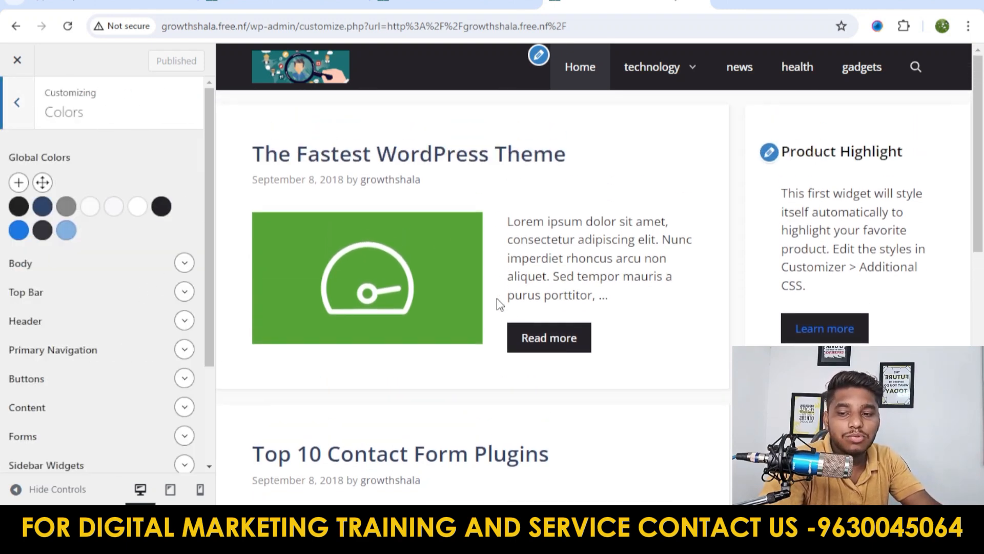
click(185, 264)
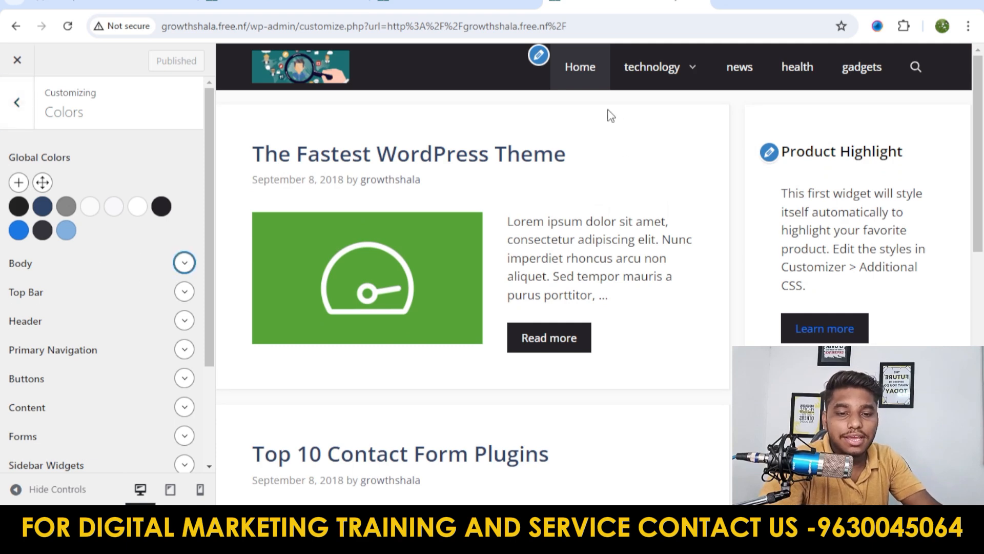
click(193, 261)
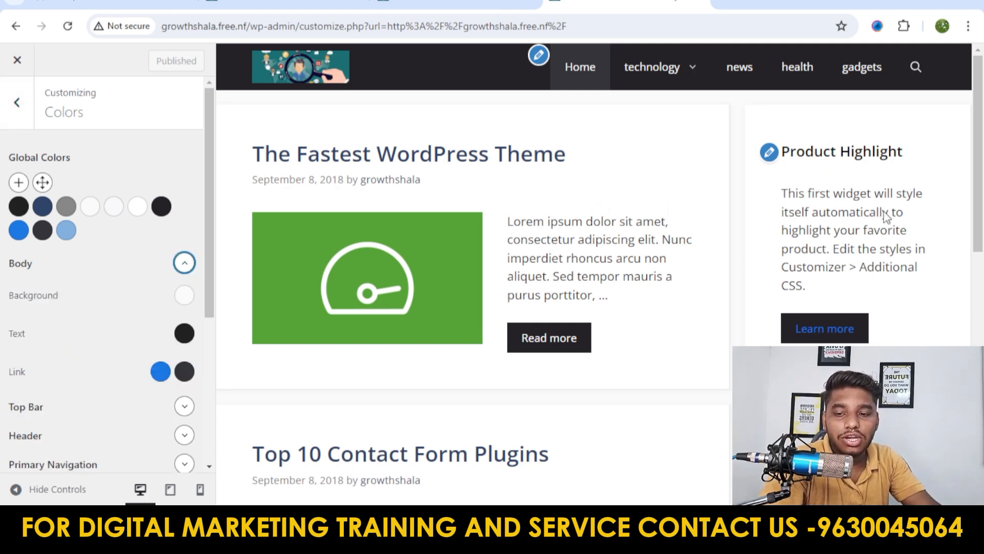
Try a red body background color, then reset the background to its default color.
click(184, 296)
click(138, 118)
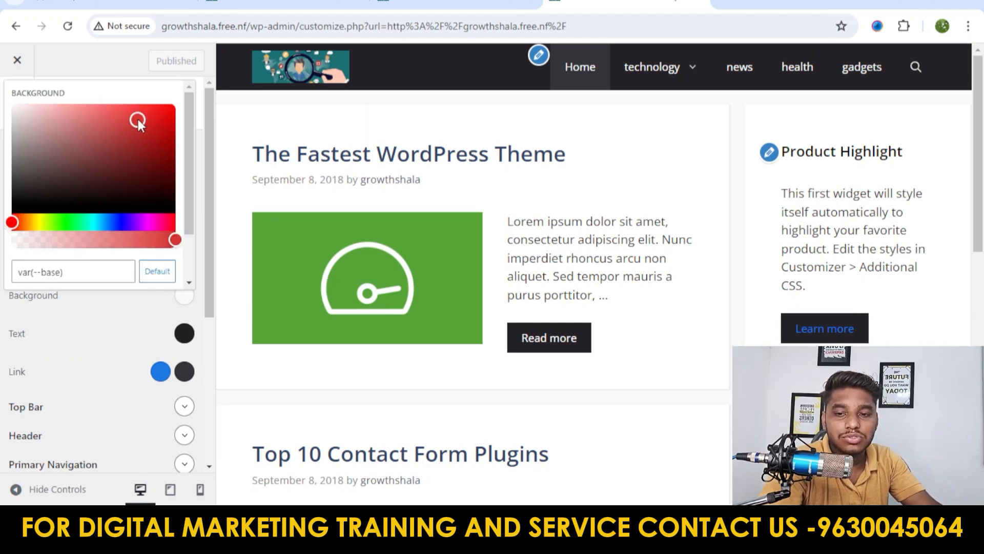
click(157, 272)
click(205, 314)
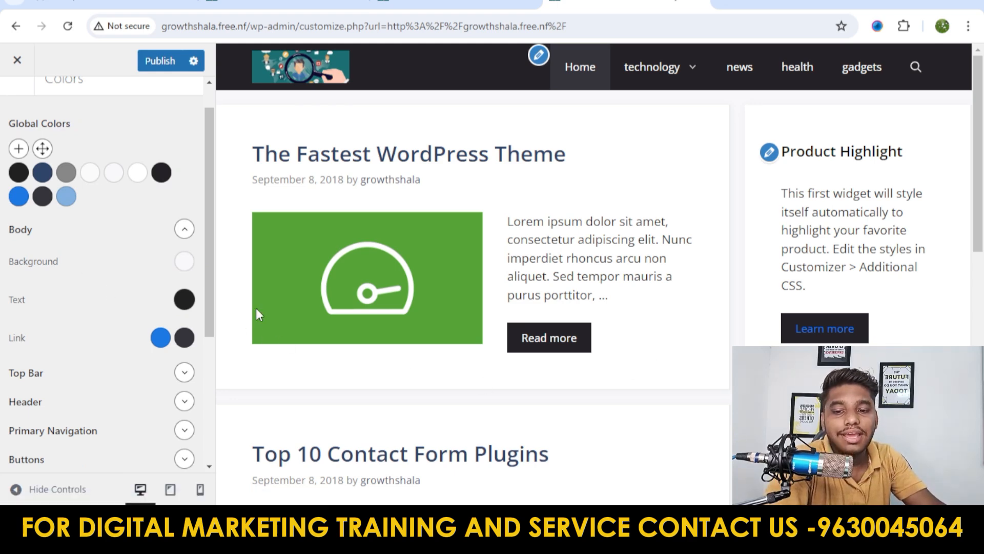
Set the body link color to red #f80000 and check it in the page preview.
scroll(617, 364, down, 3)
scroll(613, 355, up, 2)
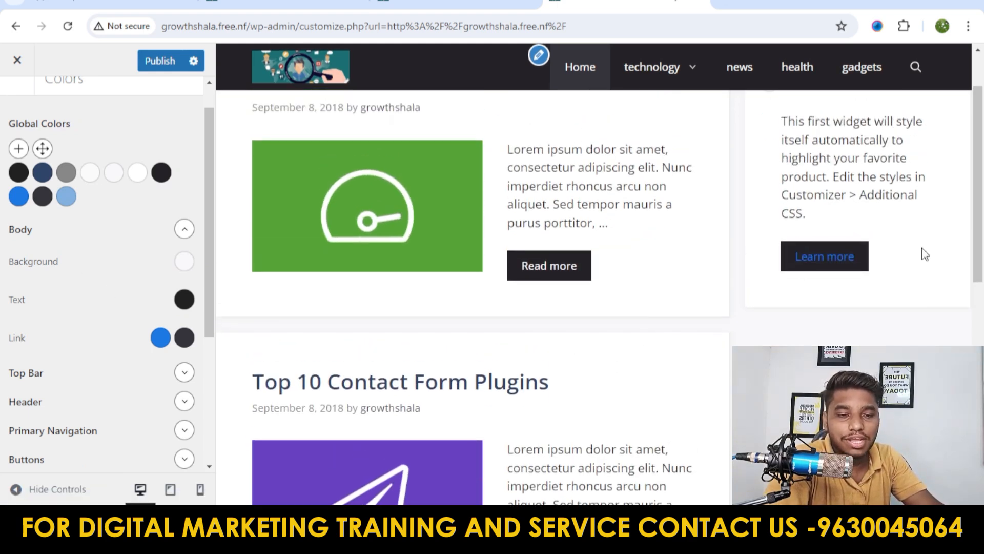
scroll(830, 242, up, 2)
scroll(824, 226, down, 5)
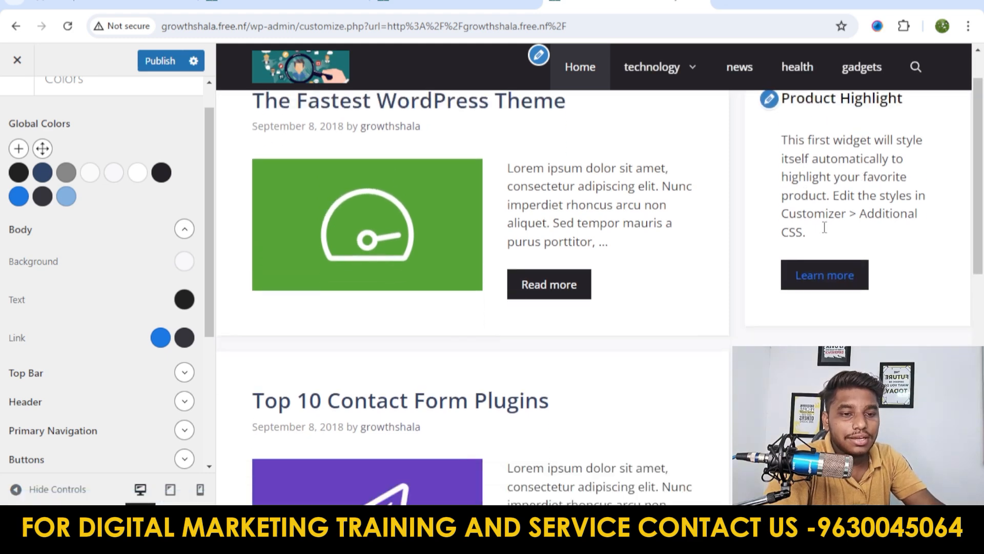
scroll(828, 280, up, 3)
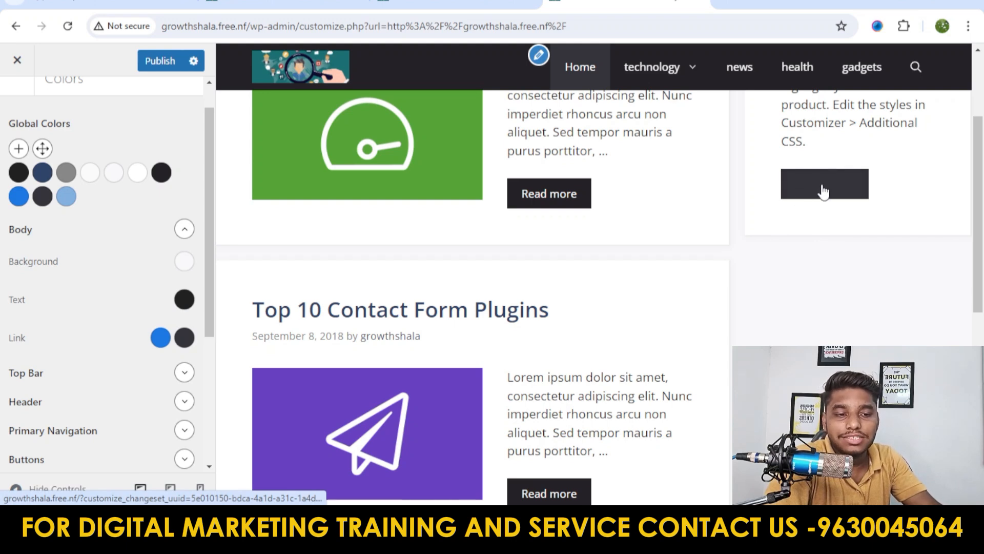
click(160, 338)
drag(108, 222, 174, 225)
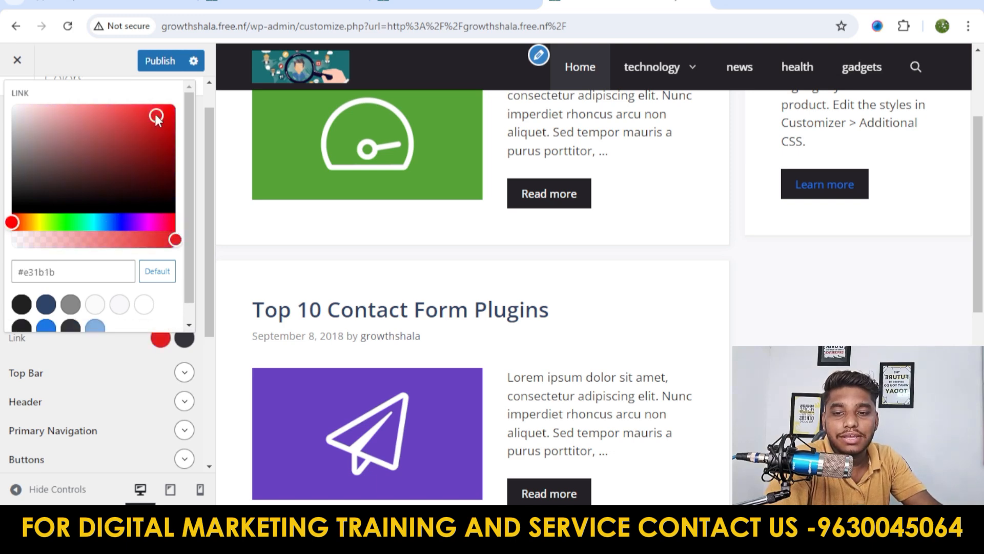
drag(157, 117, 175, 107)
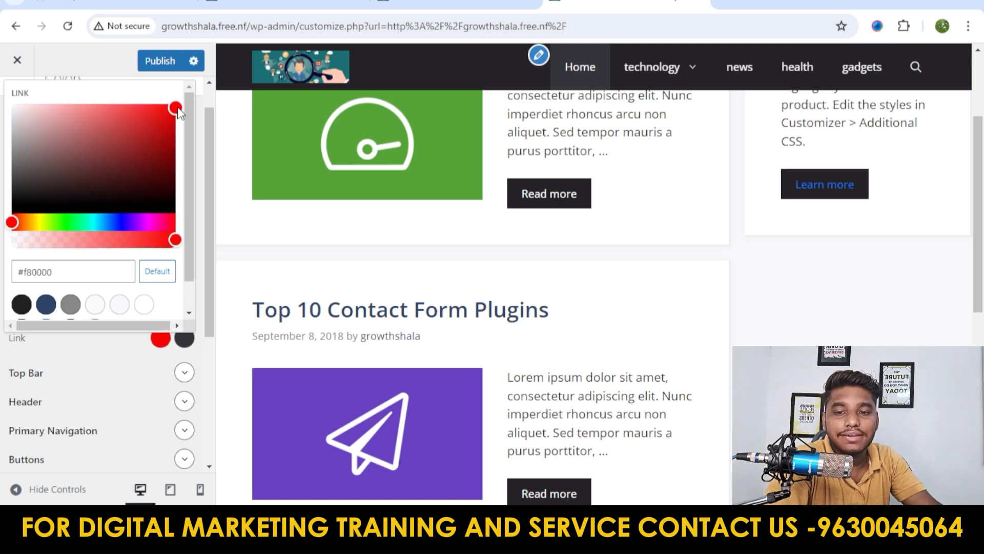
click(794, 320)
scroll(706, 259, down, 8)
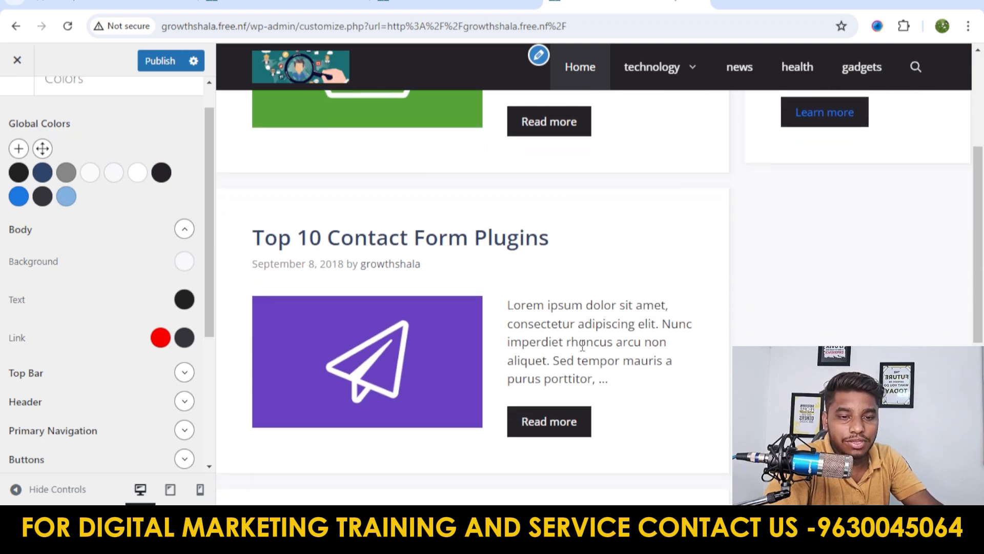
scroll(644, 331, up, 11)
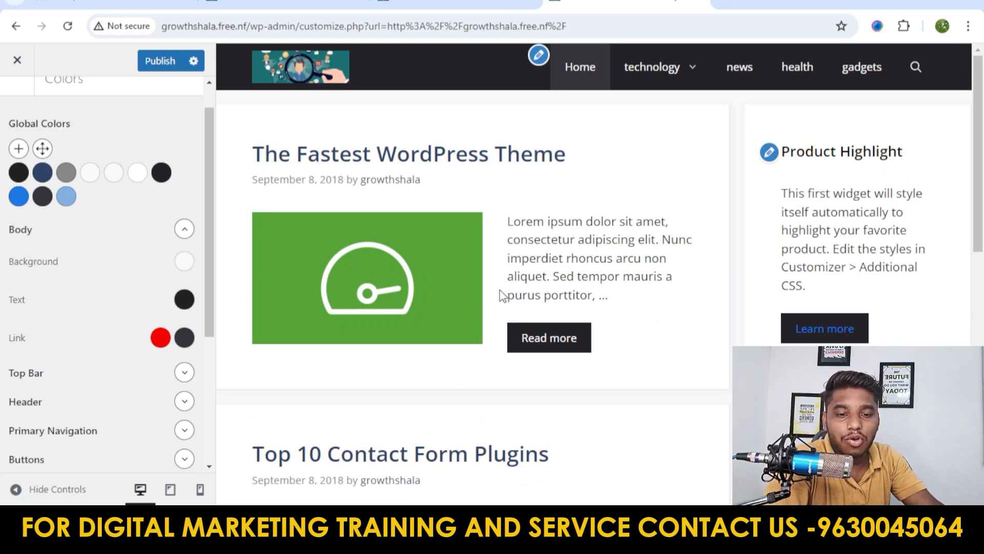
Open The Fastest WordPress Theme post in the preview to check its link color, then return to the home page.
click(584, 336)
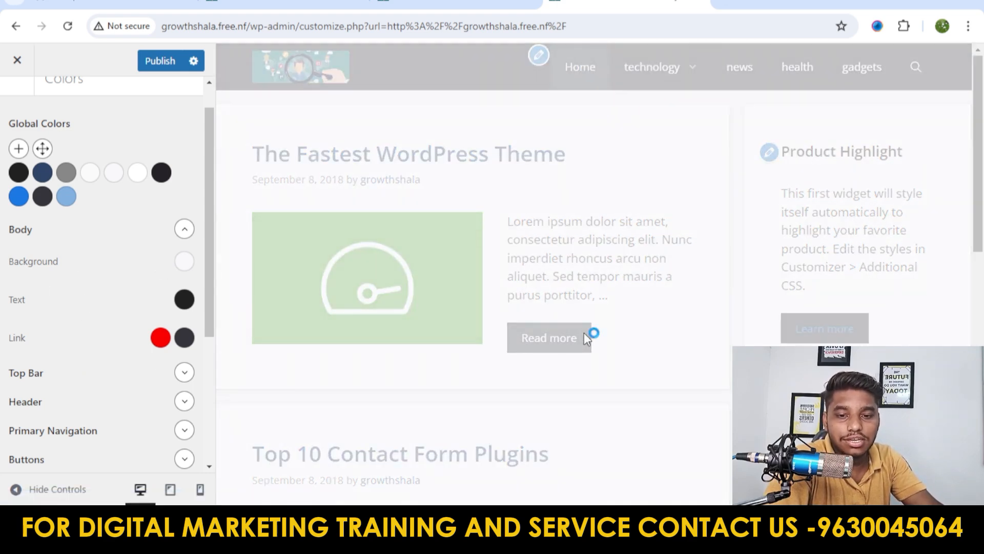
scroll(584, 336, down, 20)
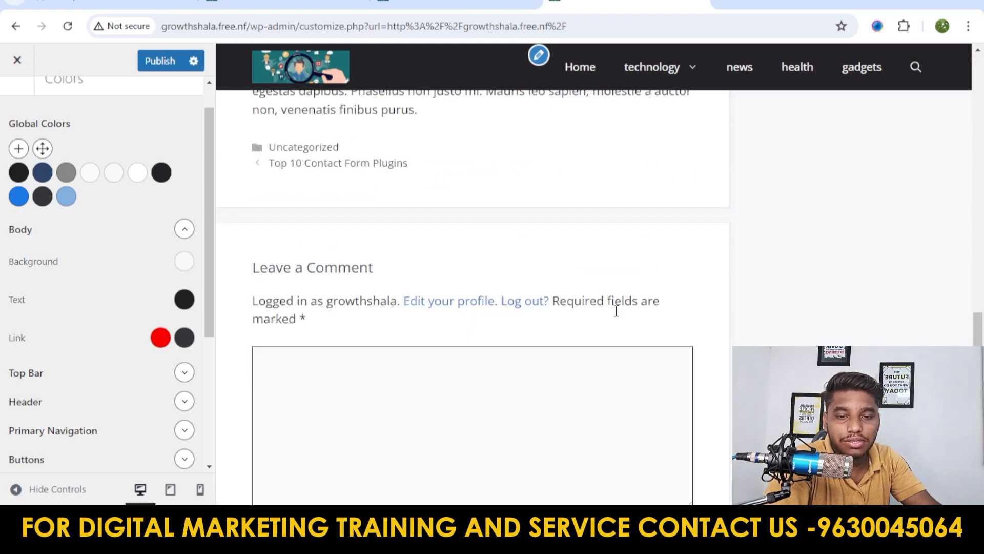
scroll(617, 311, up, 10)
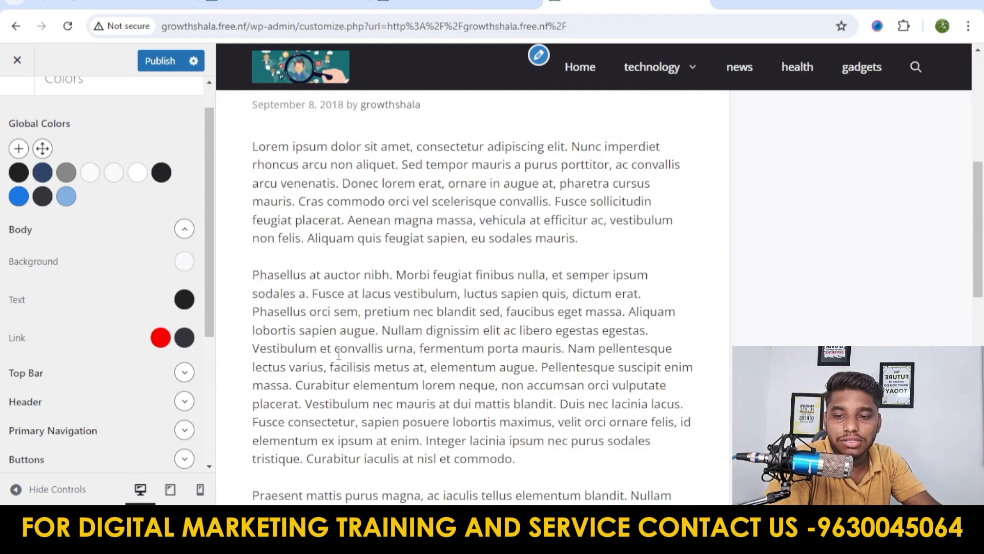
scroll(584, 333, up, 7)
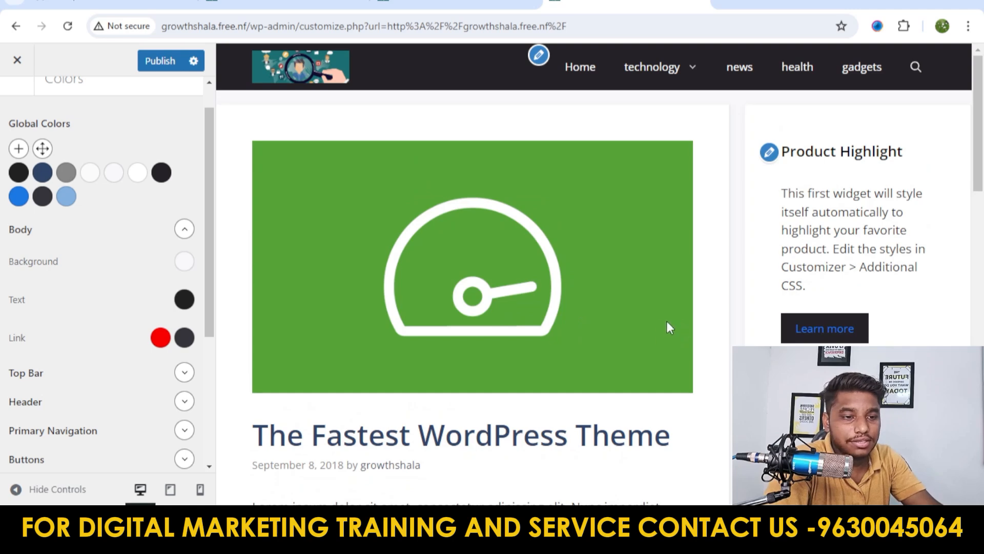
click(576, 81)
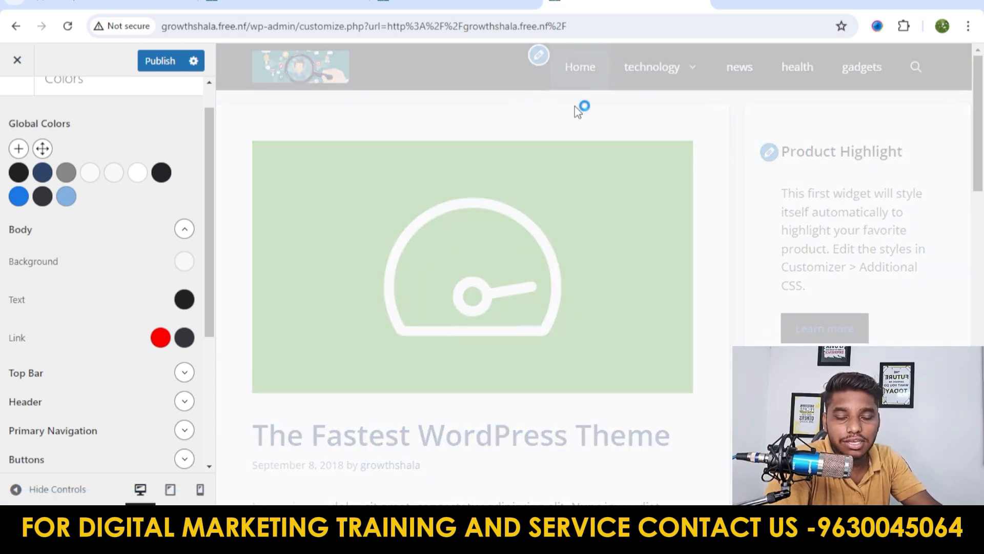
scroll(618, 255, down, 4)
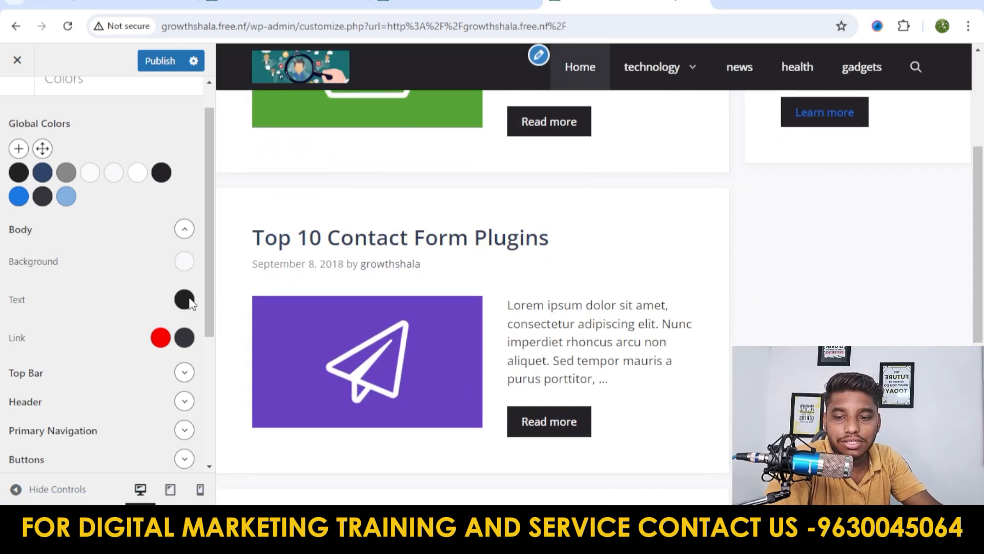
Reset the body link color to its default and collapse the Body color settings.
click(160, 337)
click(167, 271)
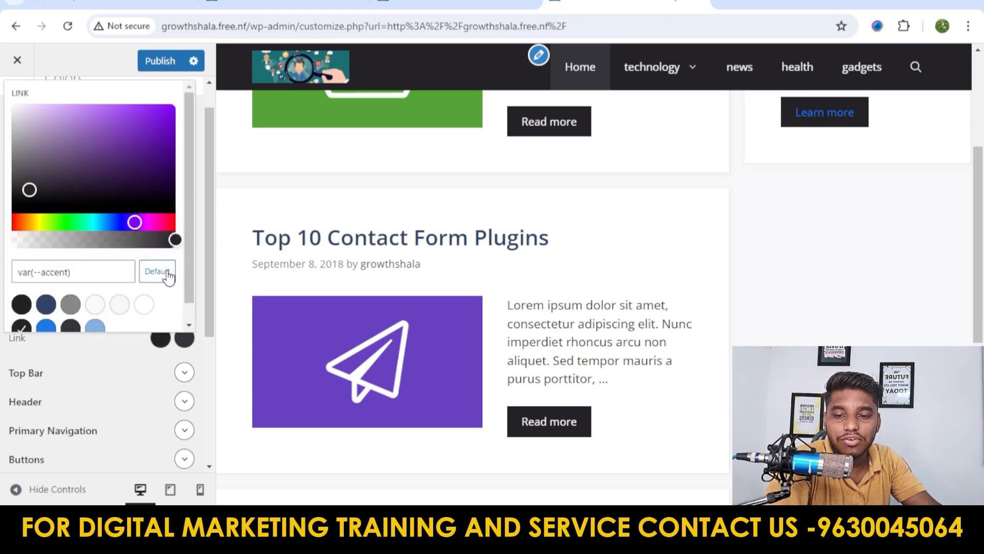
scroll(105, 389, down, 4)
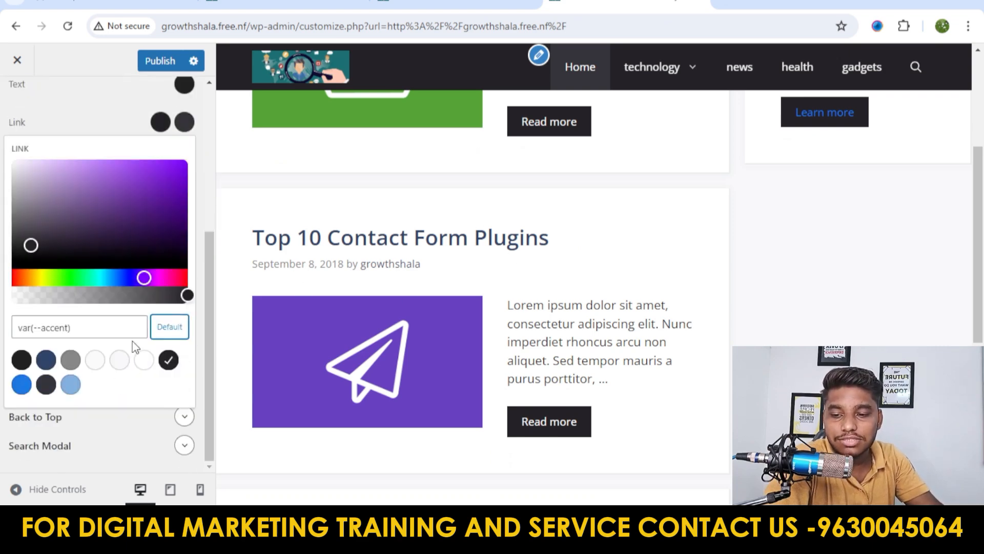
click(214, 220)
scroll(121, 315, up, 5)
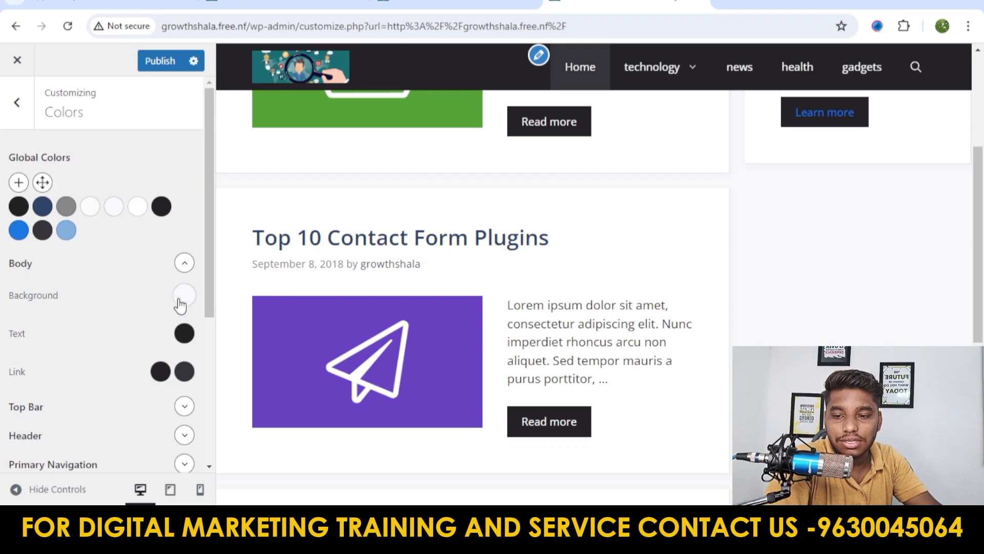
click(184, 262)
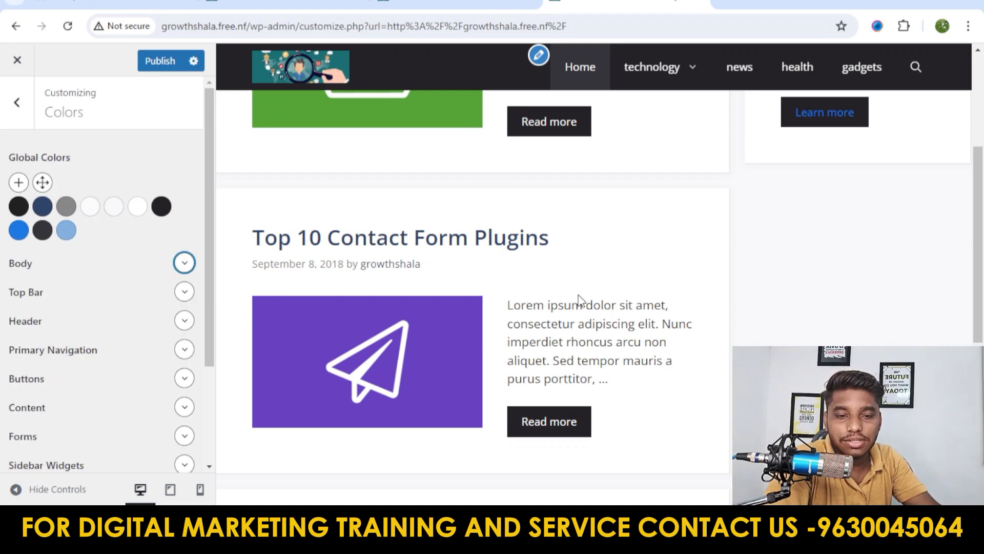
Expand the Sidebar Widgets color settings and look through their options alongside the page preview.
scroll(579, 300, up, 4)
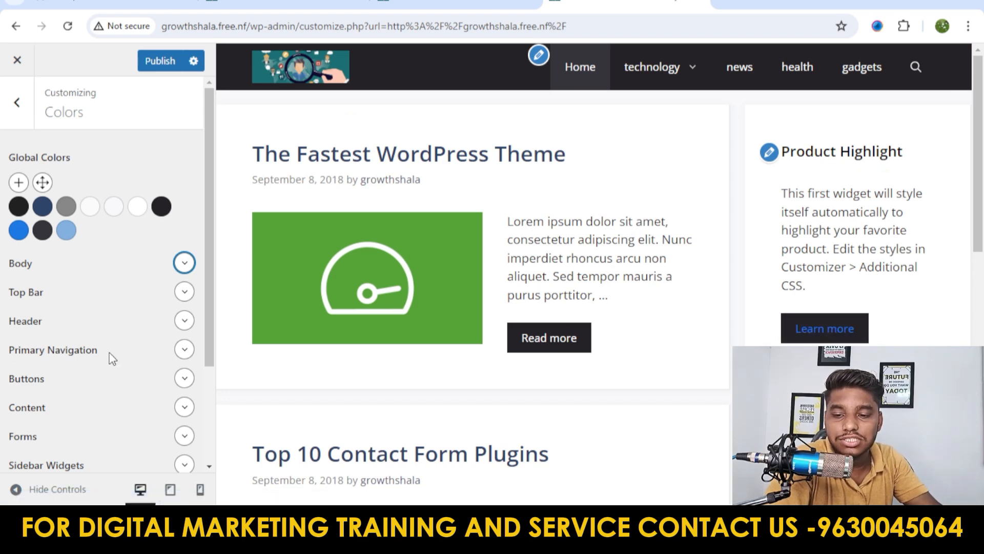
scroll(118, 318, down, 3)
click(184, 330)
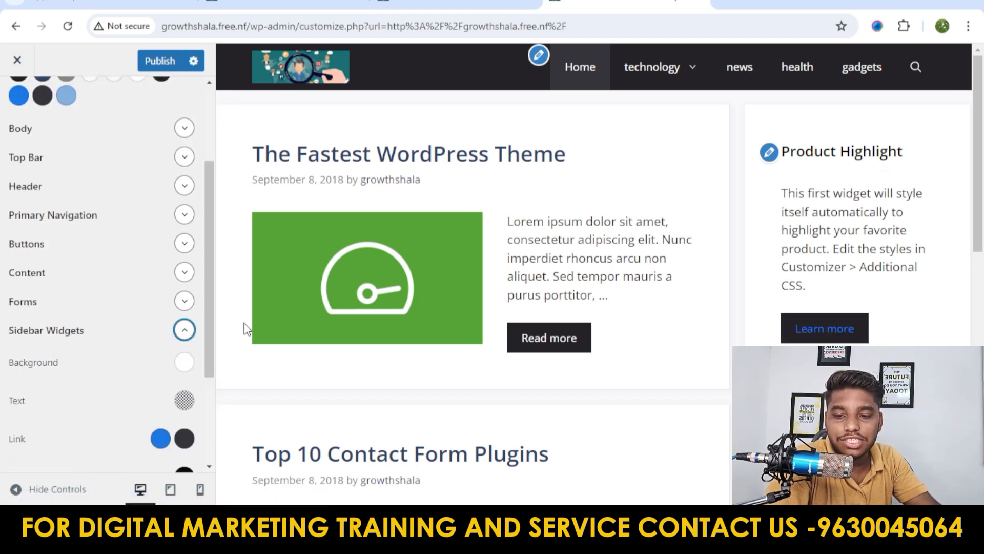
scroll(245, 328, down, 1)
scroll(279, 347, down, 3)
scroll(83, 347, down, 3)
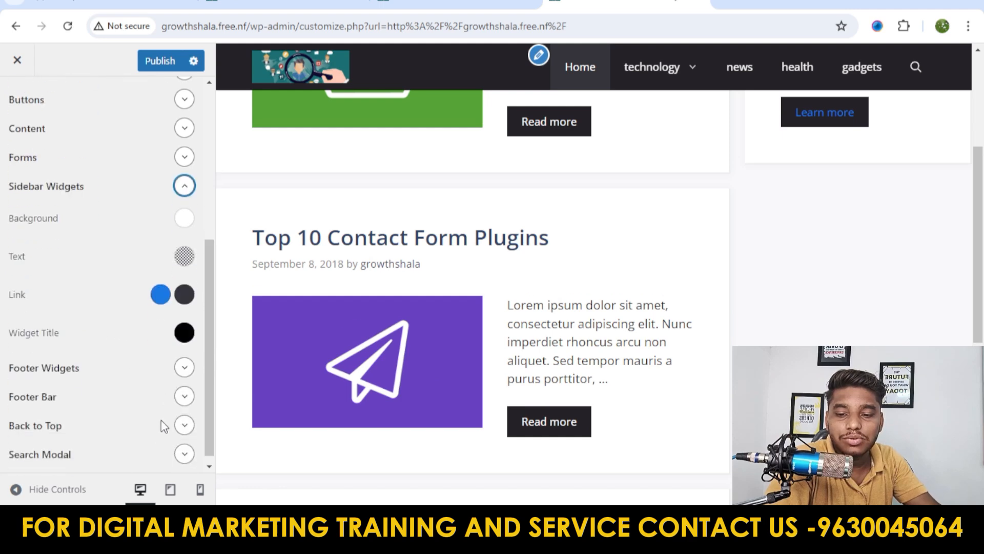
scroll(918, 314, up, 4)
Try red #e31b1b as the sidebar widget link color, reset it to default, and collapse the Sidebar Widgets settings.
click(161, 300)
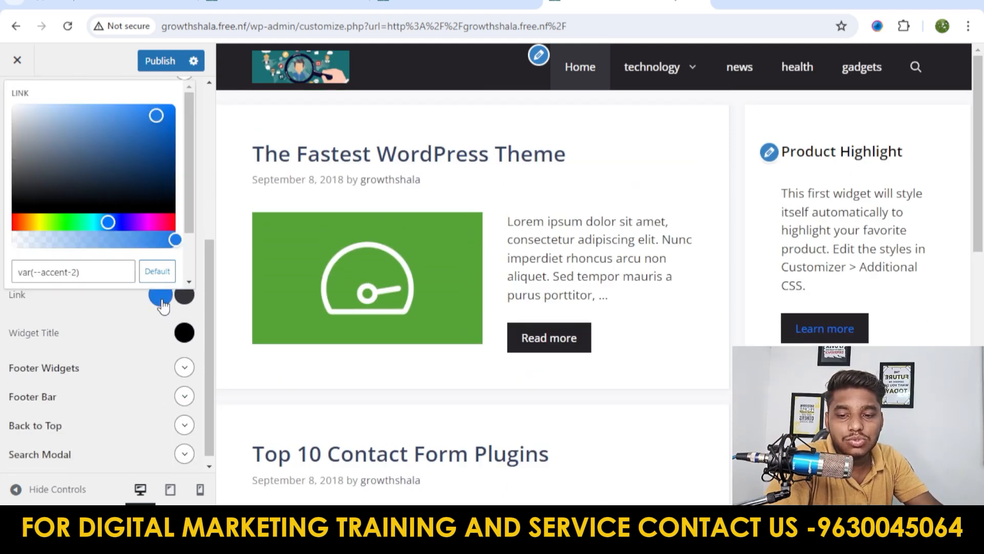
drag(107, 222, 10, 222)
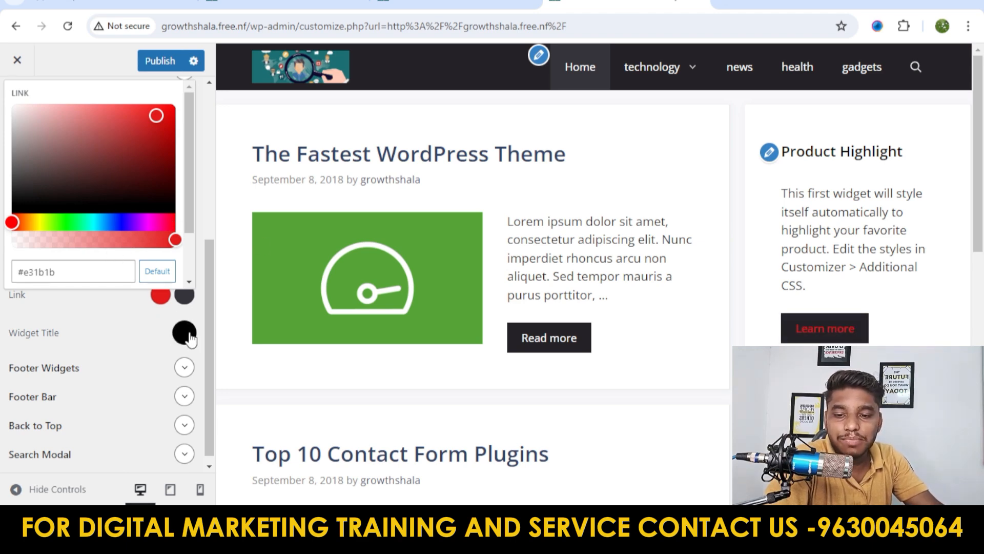
click(157, 271)
click(495, 377)
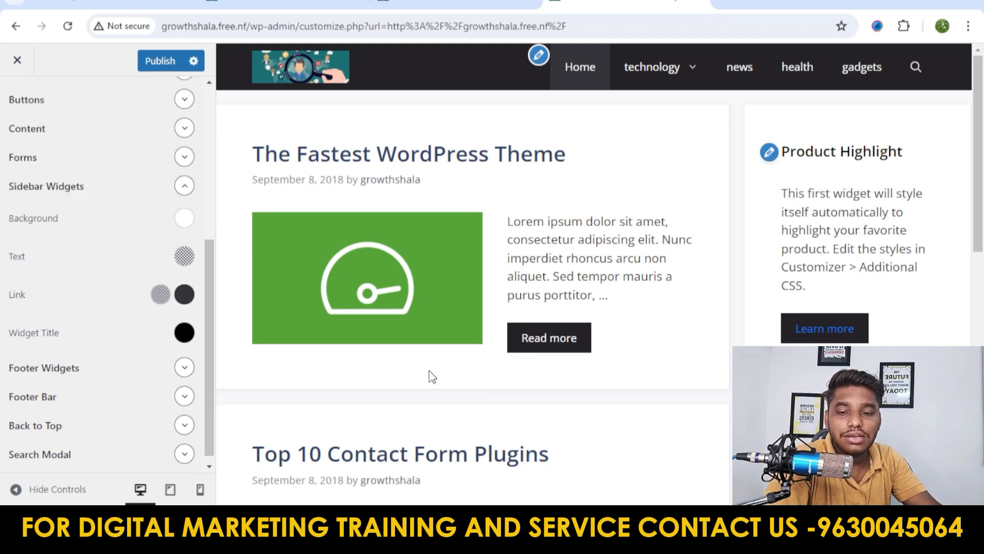
scroll(77, 205, up, 5)
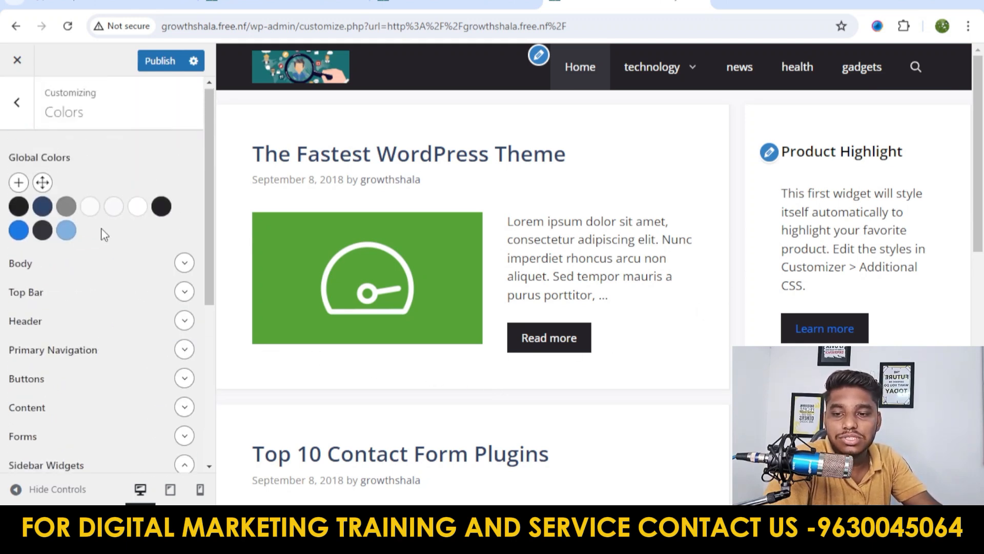
scroll(110, 294, down, 3)
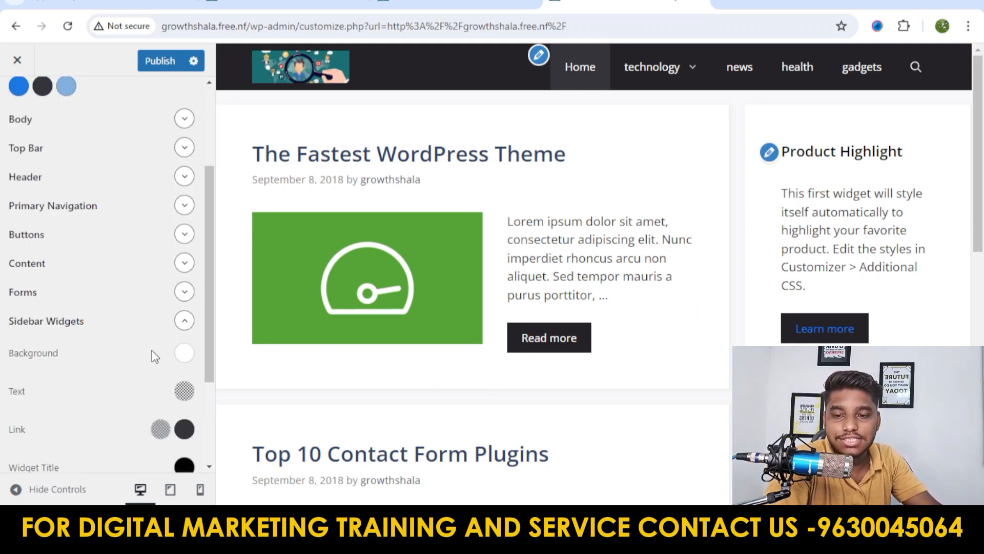
click(184, 321)
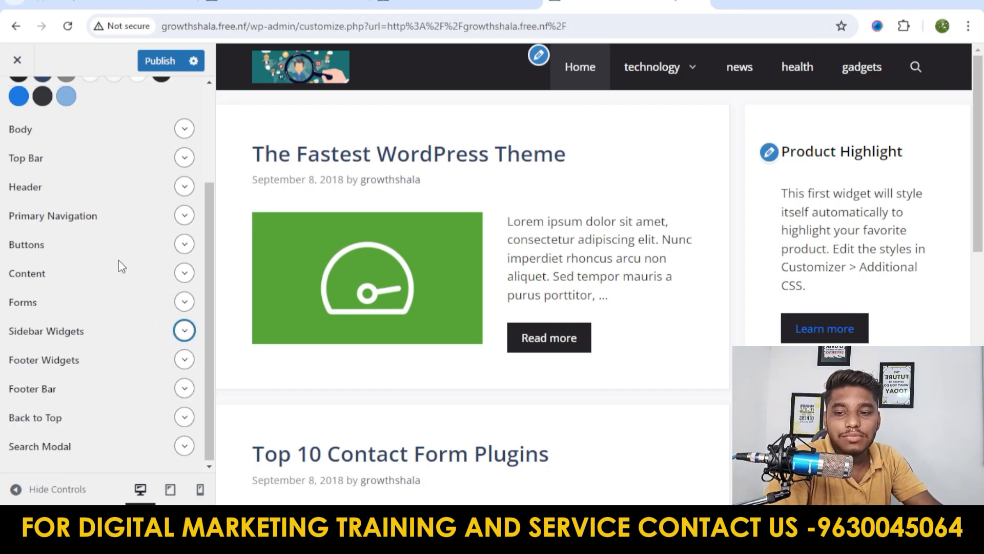
Expand the Buttons color settings, try a purple button background, and reset that background to its default.
click(186, 246)
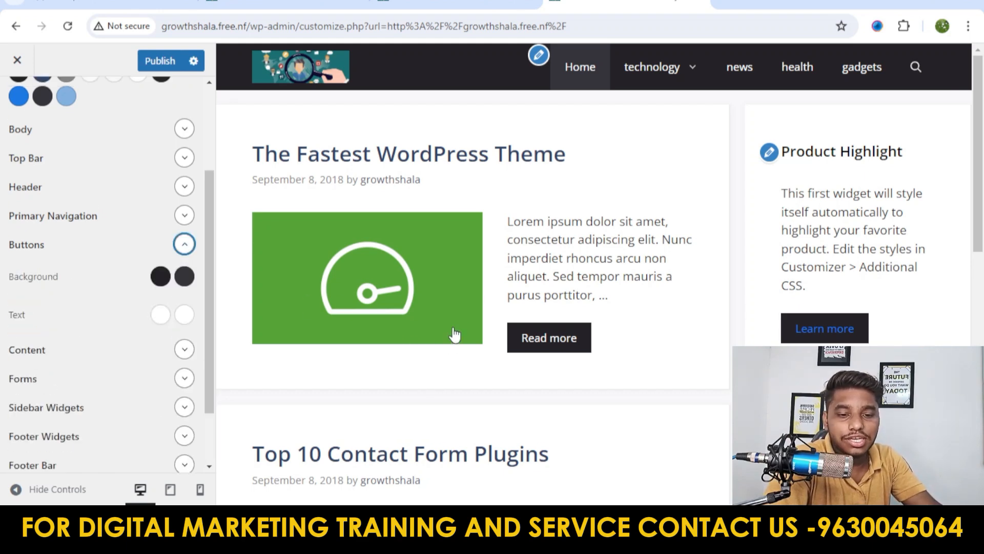
click(160, 277)
click(141, 111)
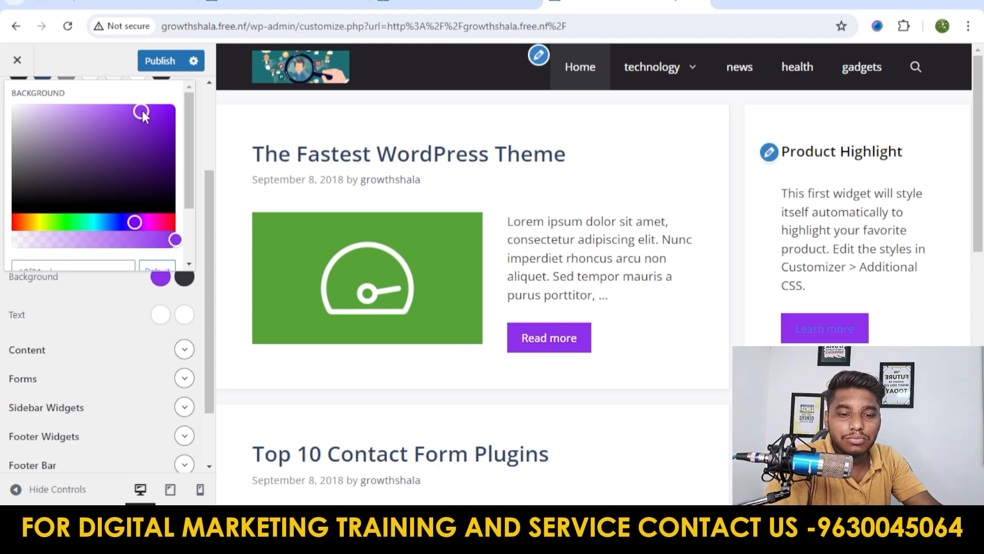
click(156, 267)
click(211, 265)
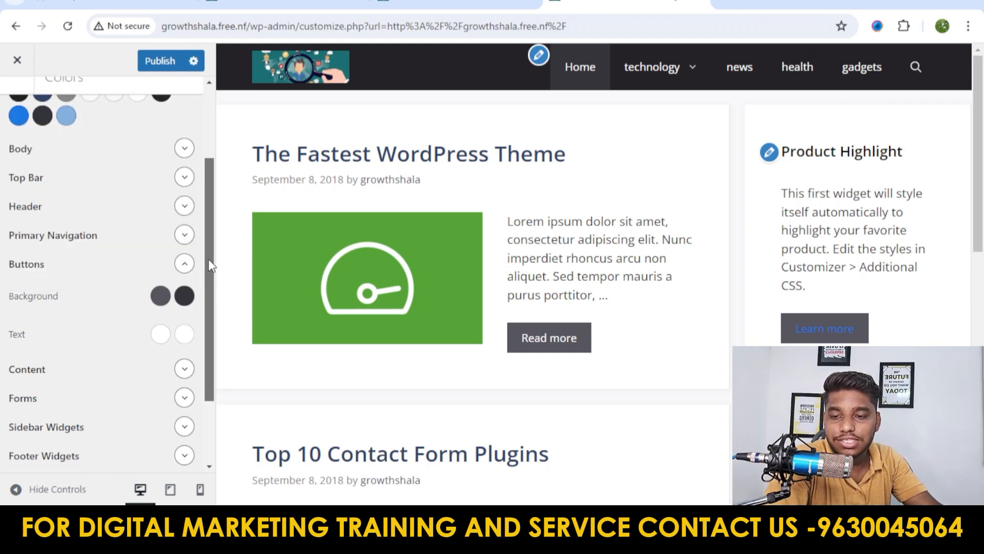
Expand the Primary Navigation color settings and set the navigation background to a bright purple.
click(192, 236)
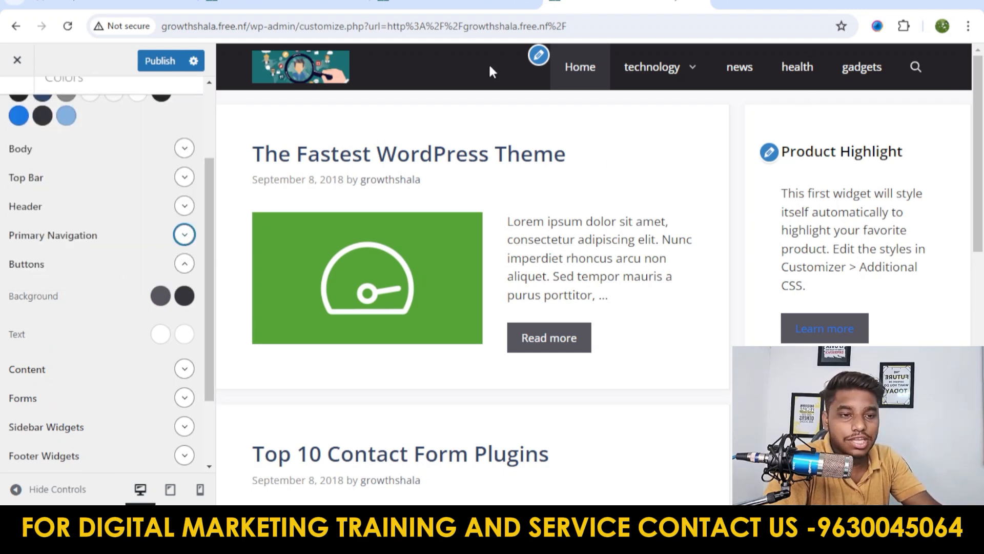
click(183, 235)
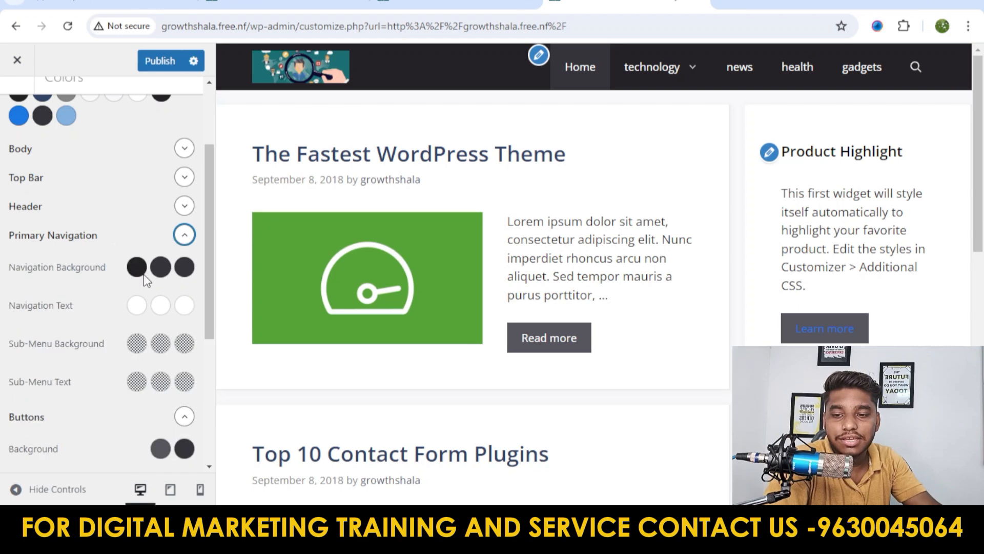
click(136, 267)
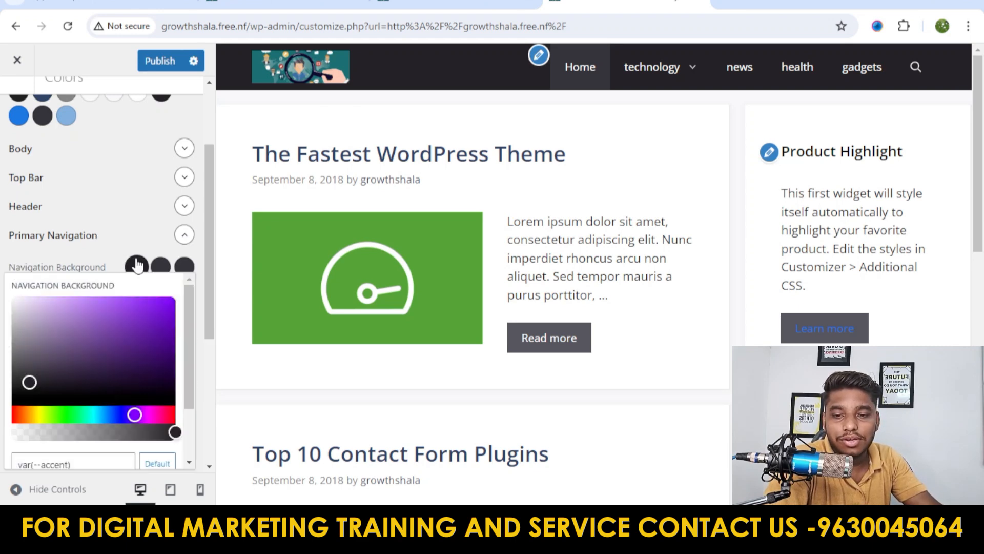
click(165, 323)
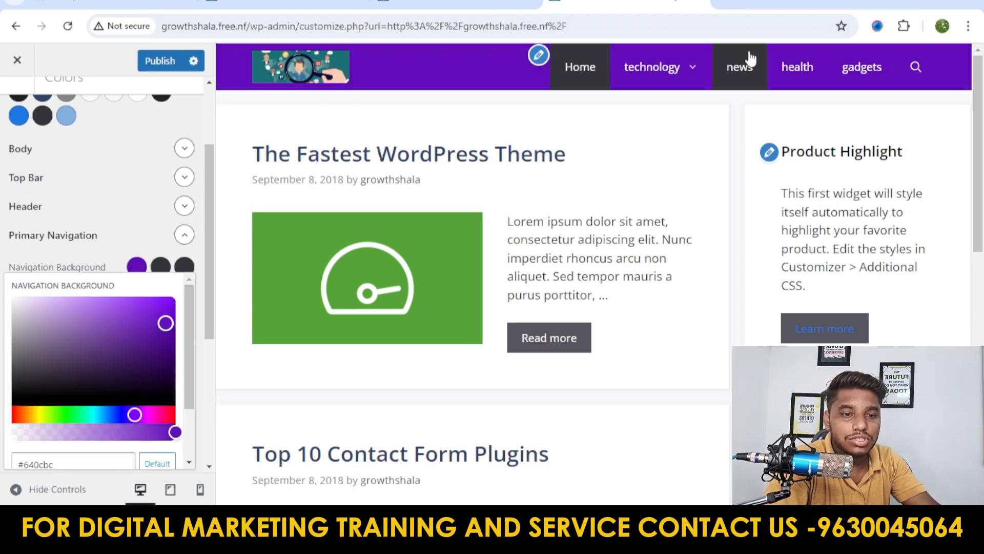
click(157, 302)
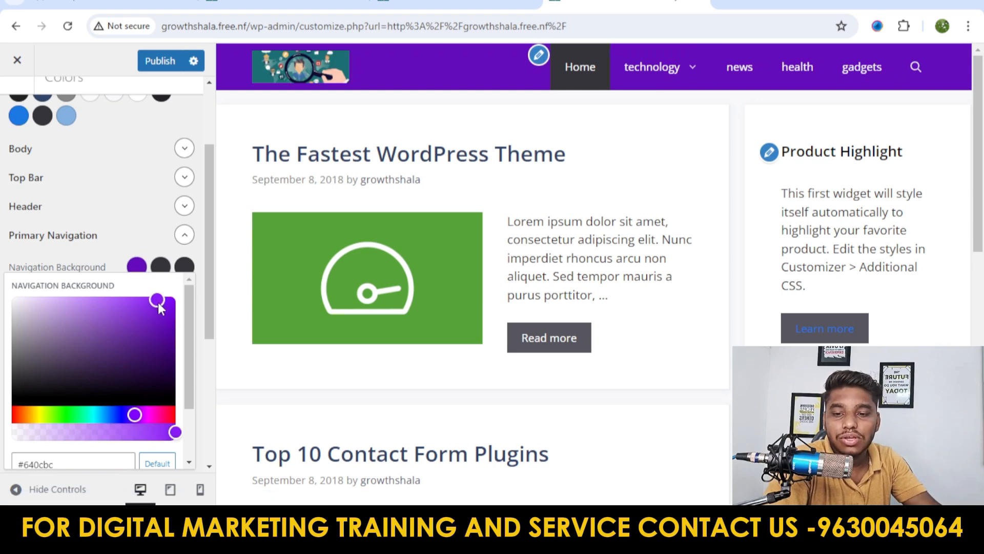
Set the navigation background hover color to pink #f51cb7 after trying near-black shades, checking it on the menu items.
click(160, 266)
click(118, 387)
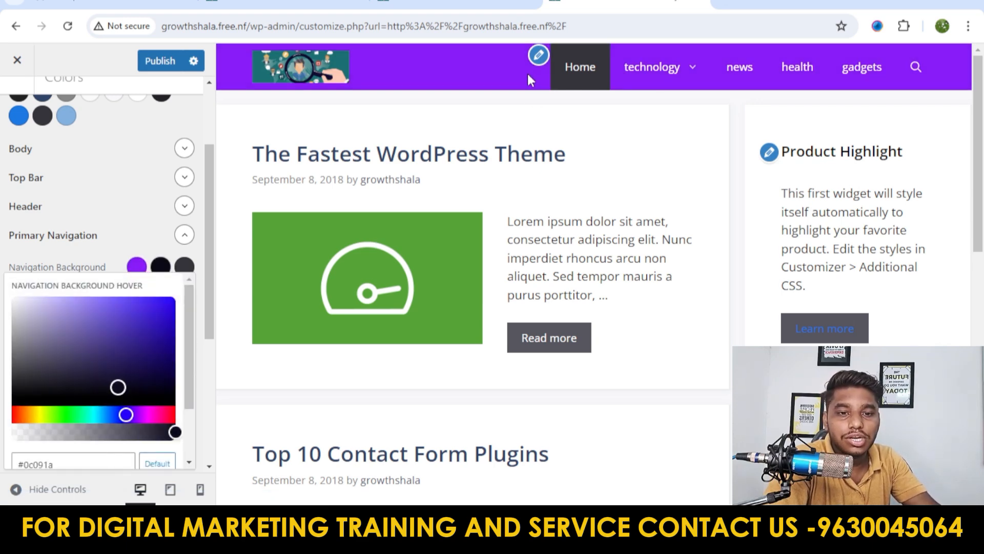
click(127, 393)
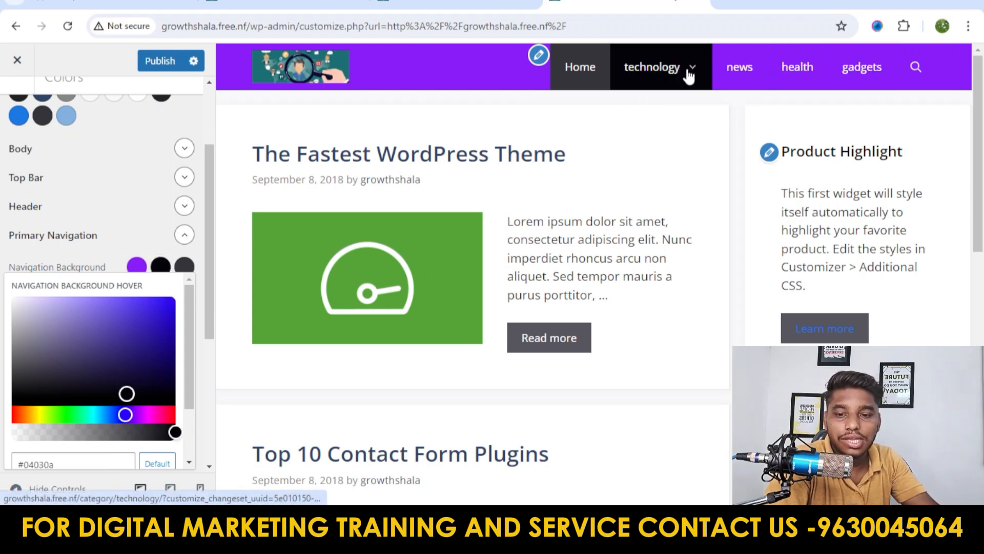
click(156, 413)
click(157, 301)
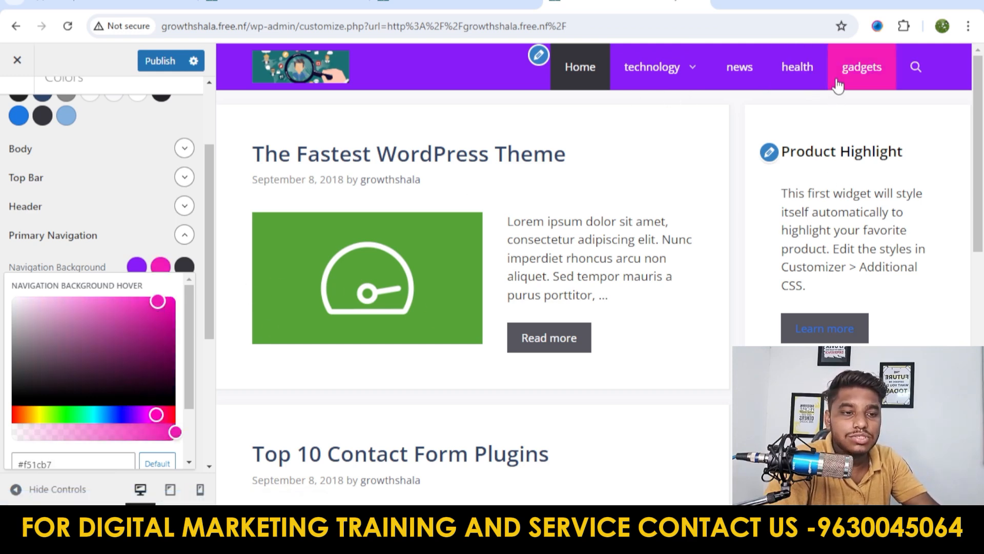
Set the current-item navigation background to dark blue #20079d and check it on the health and news pages.
click(813, 73)
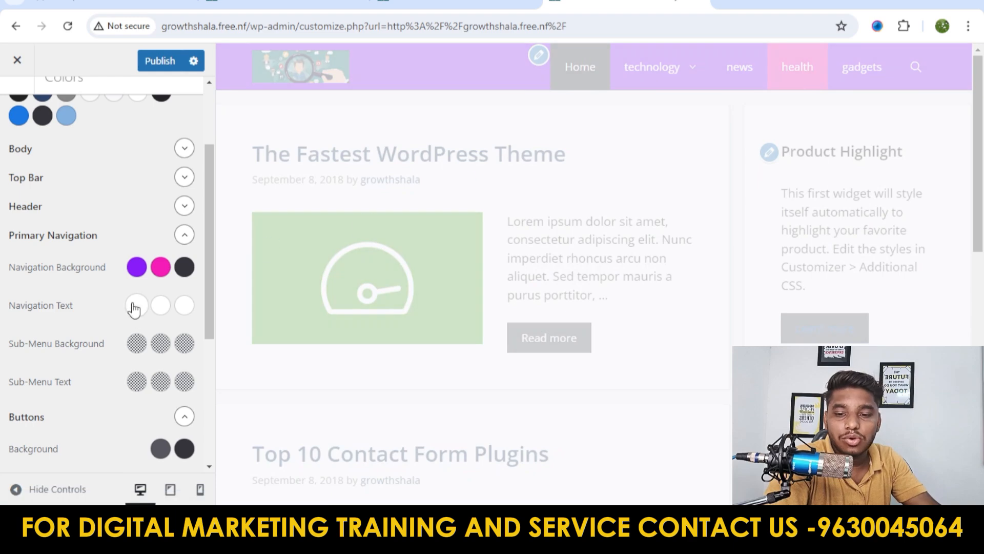
click(184, 266)
click(167, 336)
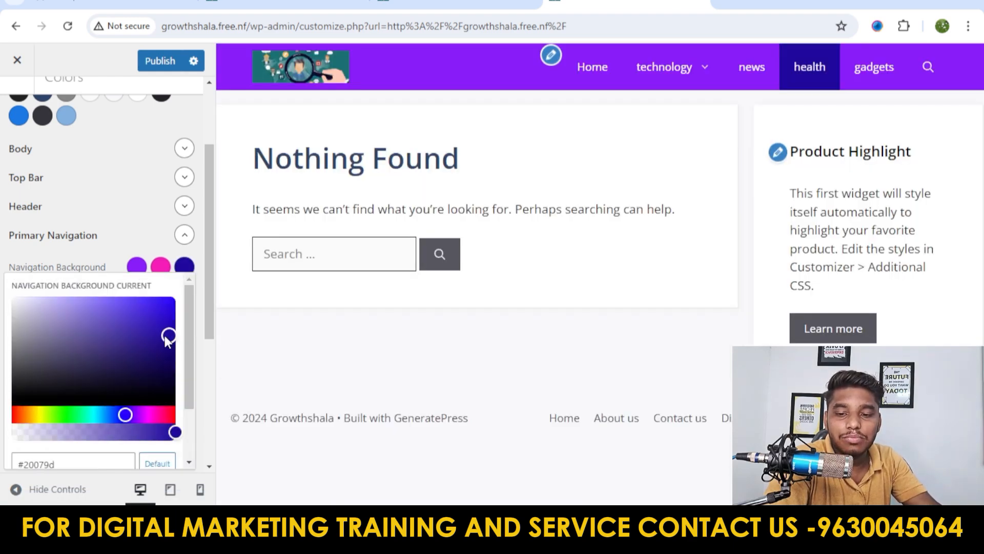
click(753, 72)
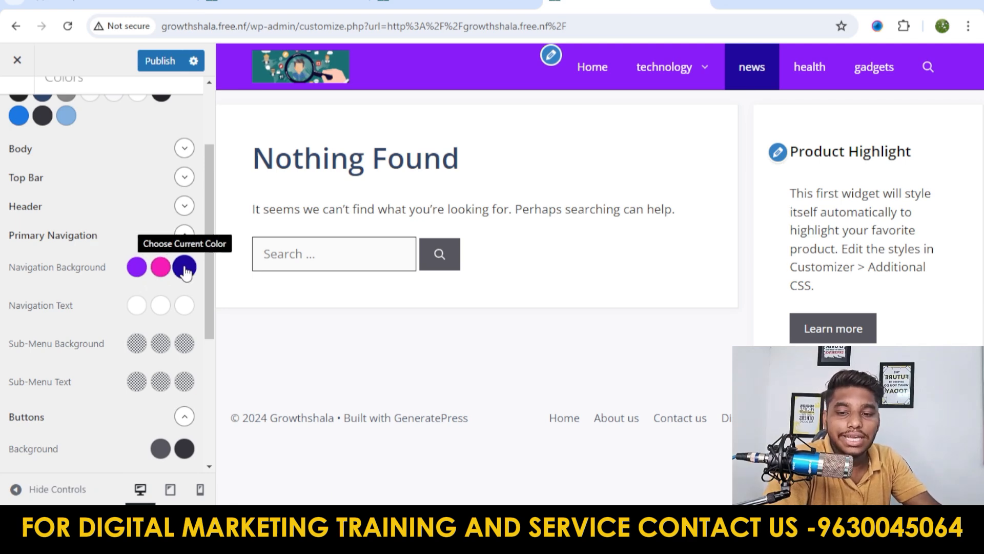
Reset the navigation background and its hover color to their defaults.
click(136, 267)
click(155, 459)
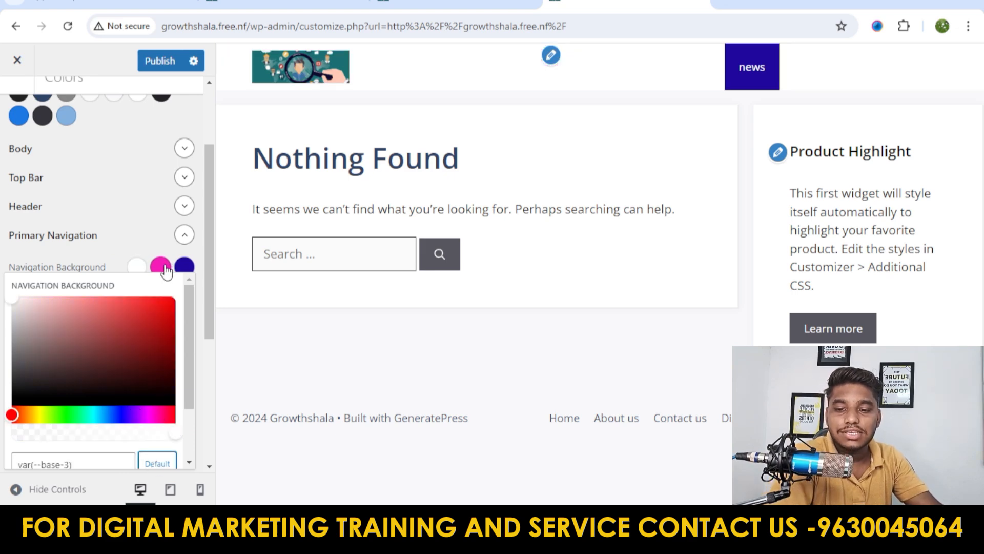
click(160, 266)
click(159, 458)
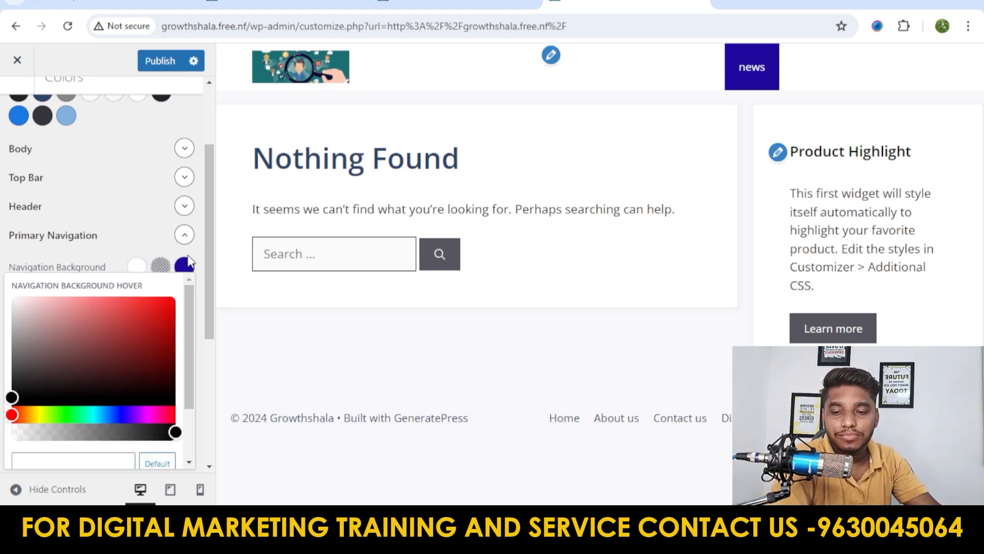
Reset the navigation background color for the current menu item to its default.
click(185, 265)
click(158, 459)
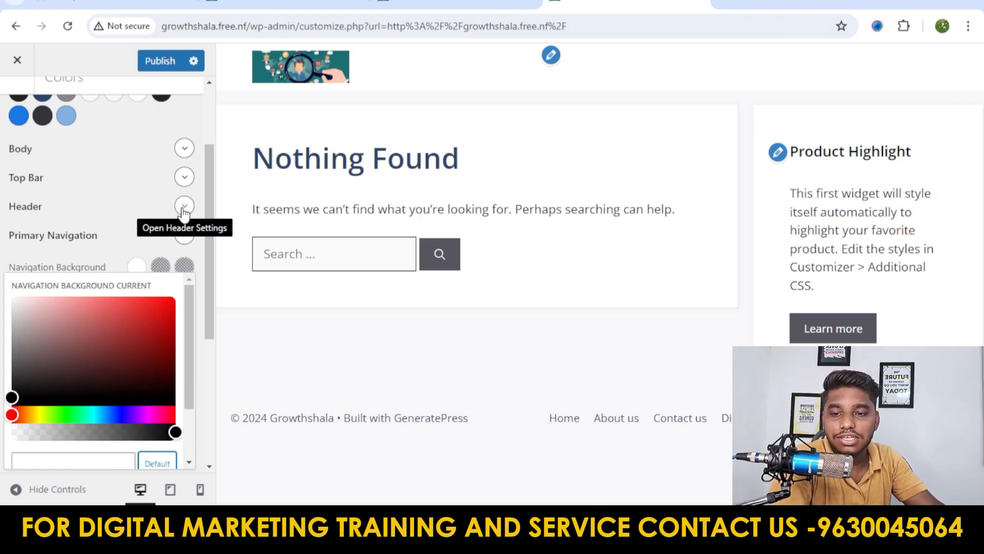
click(189, 178)
Expand the Footer Bar color settings and bring the site footer into view in the preview.
scroll(169, 246, down, 3)
scroll(155, 265, down, 1)
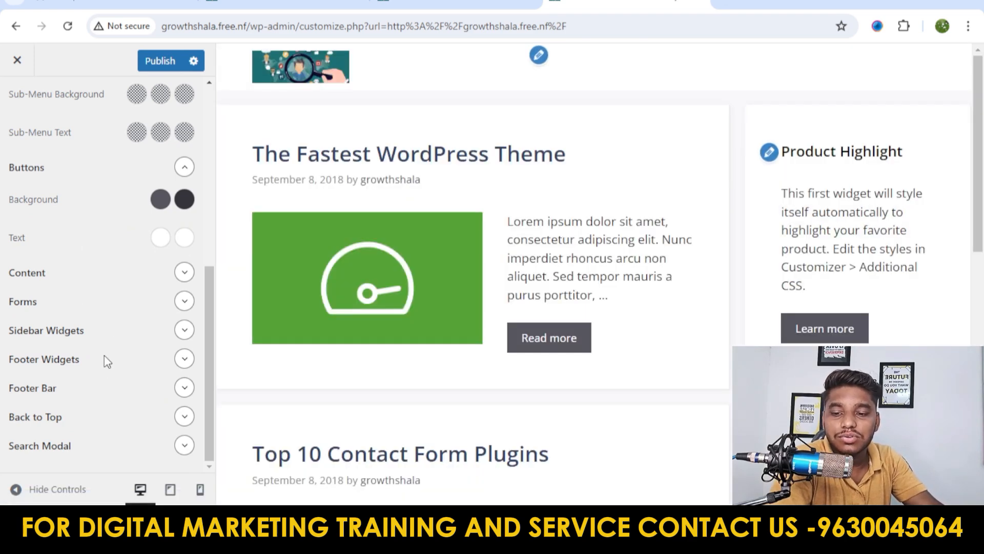
click(185, 388)
scroll(461, 359, down, 10)
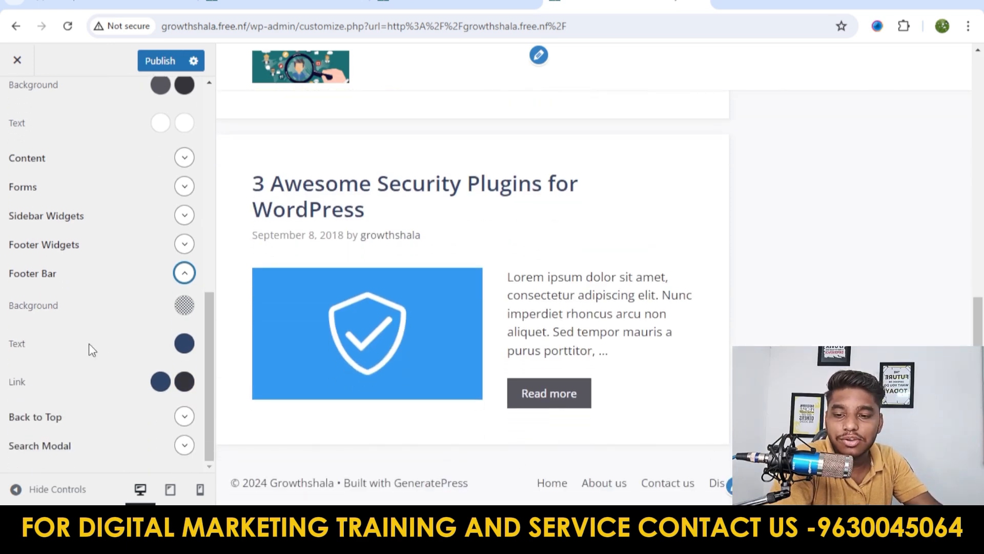
Set the Footer Bar link color to red #ec0202 after trying black #000000.
click(161, 381)
click(161, 381)
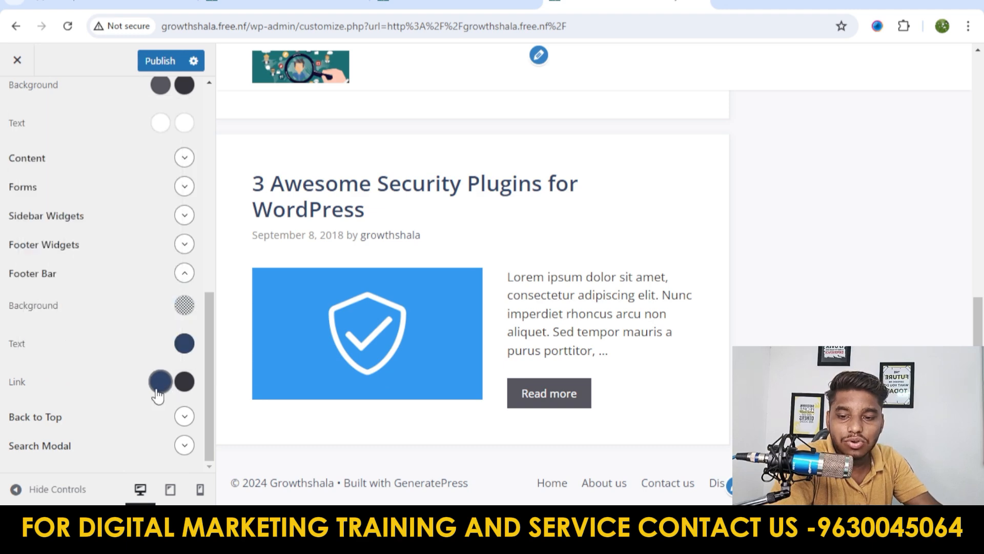
click(160, 381)
drag(105, 208, 166, 224)
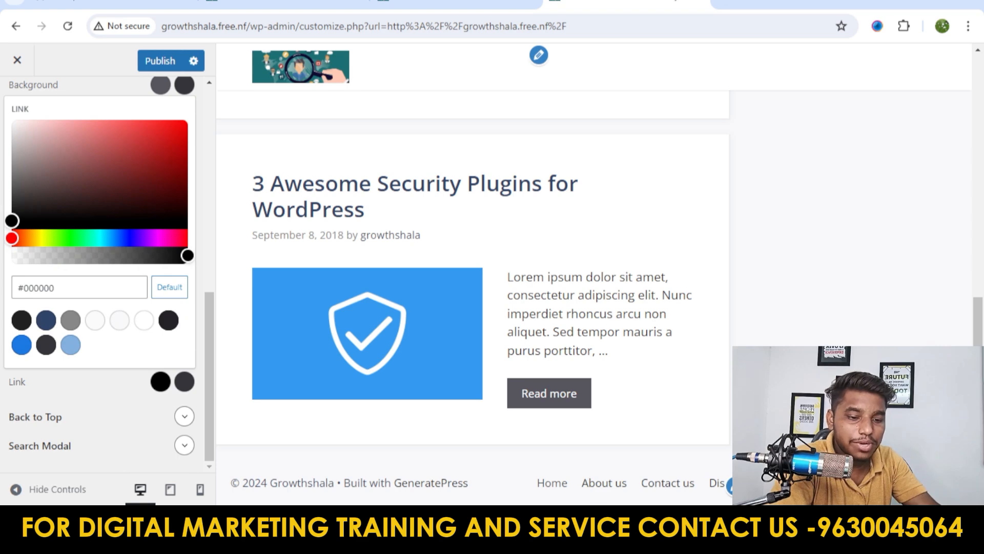
click(187, 129)
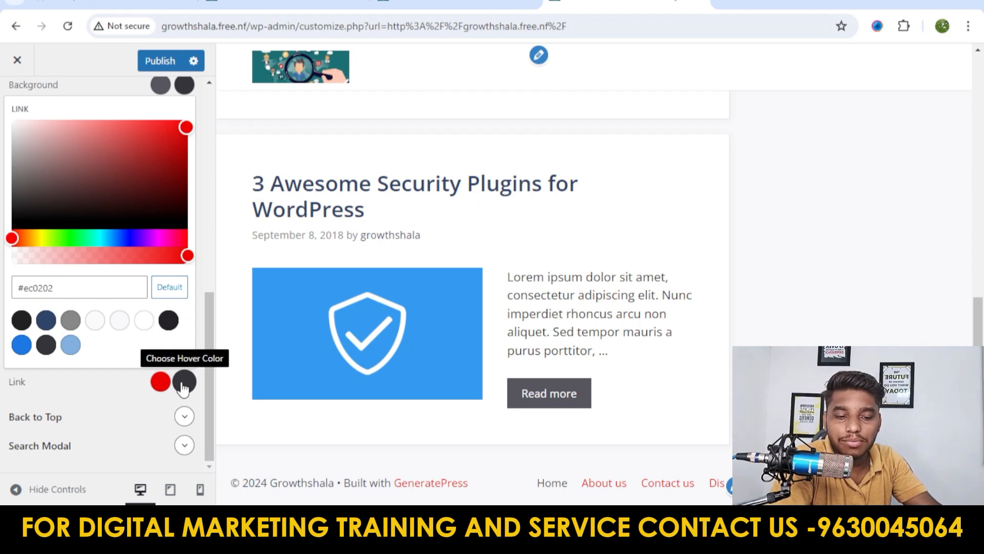
Reset the Footer Bar link color to its default and publish the site changes.
click(165, 287)
scroll(119, 384, up, 5)
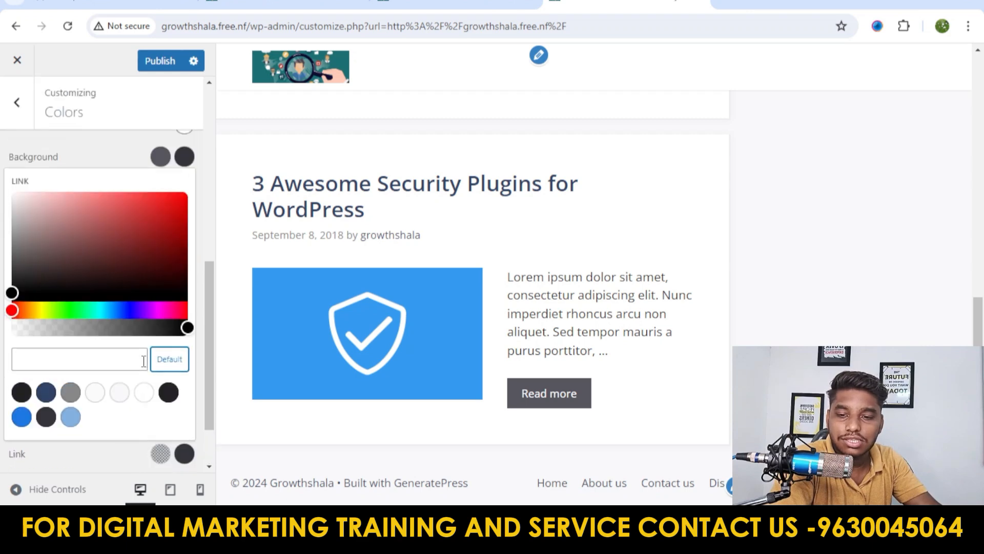
click(154, 61)
scroll(644, 185, up, 10)
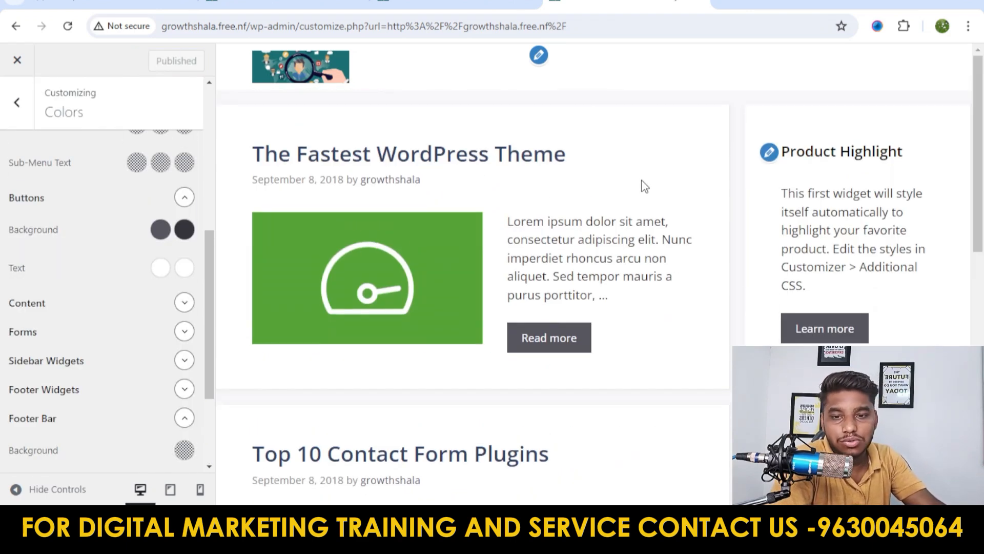
Leave the color settings and open the Typography settings down to the list of typography elements.
click(17, 102)
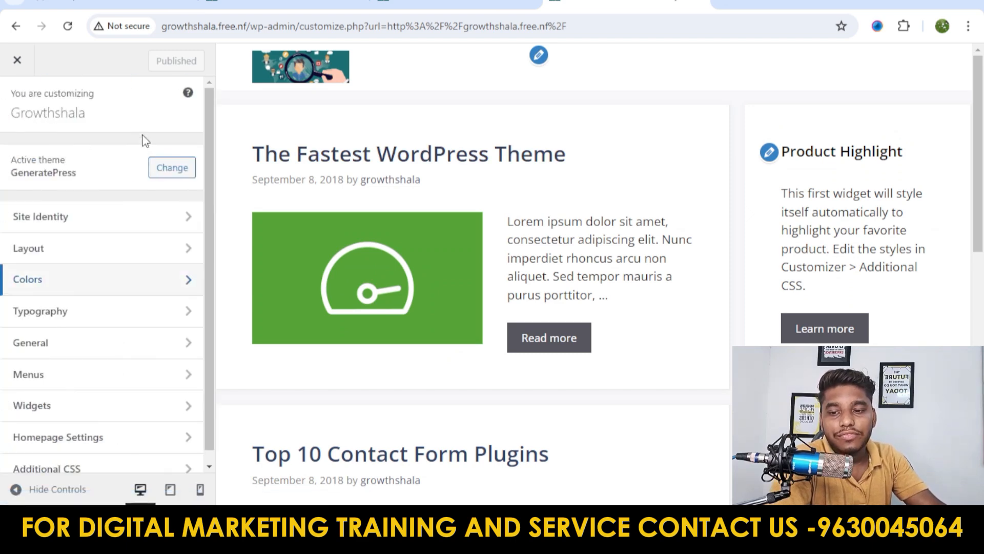
click(135, 309)
scroll(161, 208, down, 5)
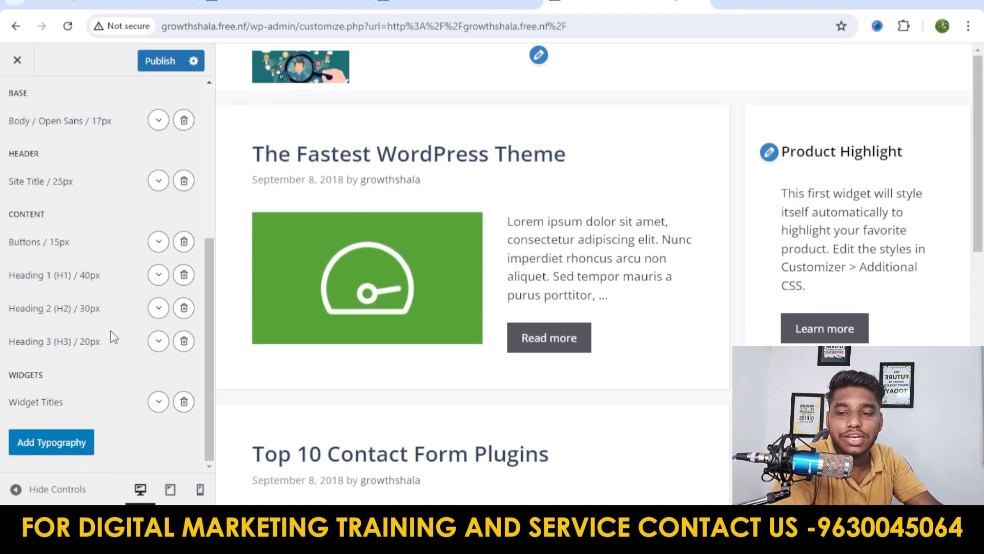
Open the post "The Fastest WordPress Theme" in the preview and examine how its text is styled.
click(529, 341)
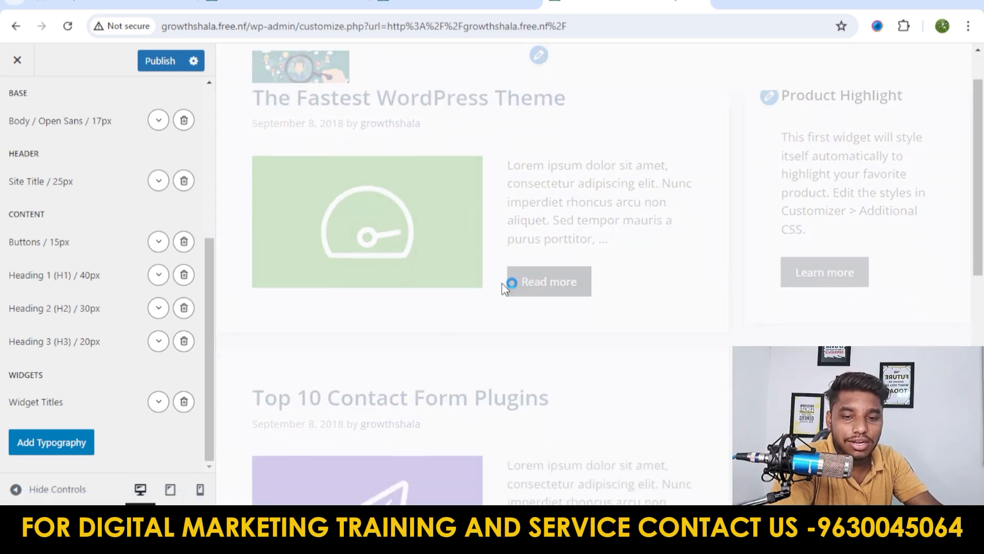
scroll(536, 284, down, 10)
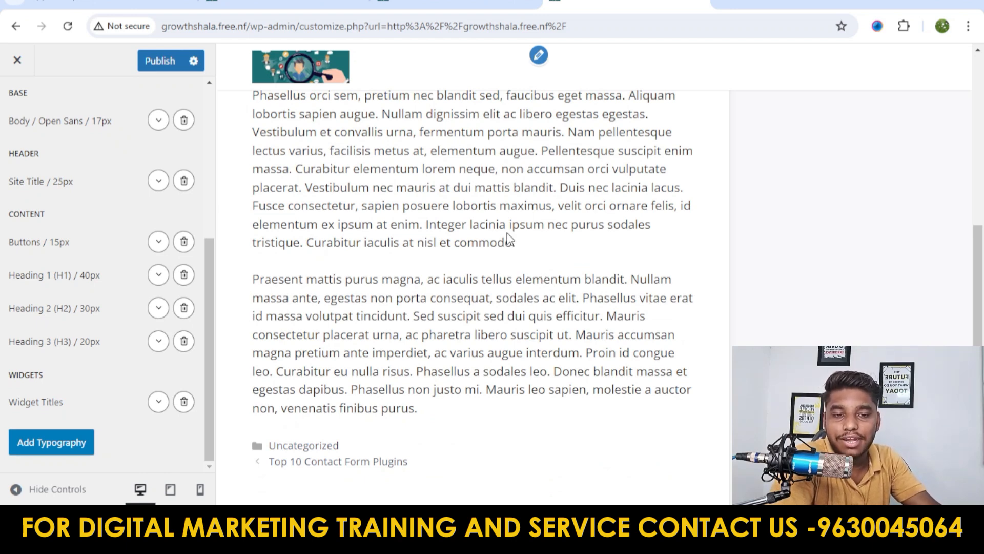
scroll(571, 269, down, 3)
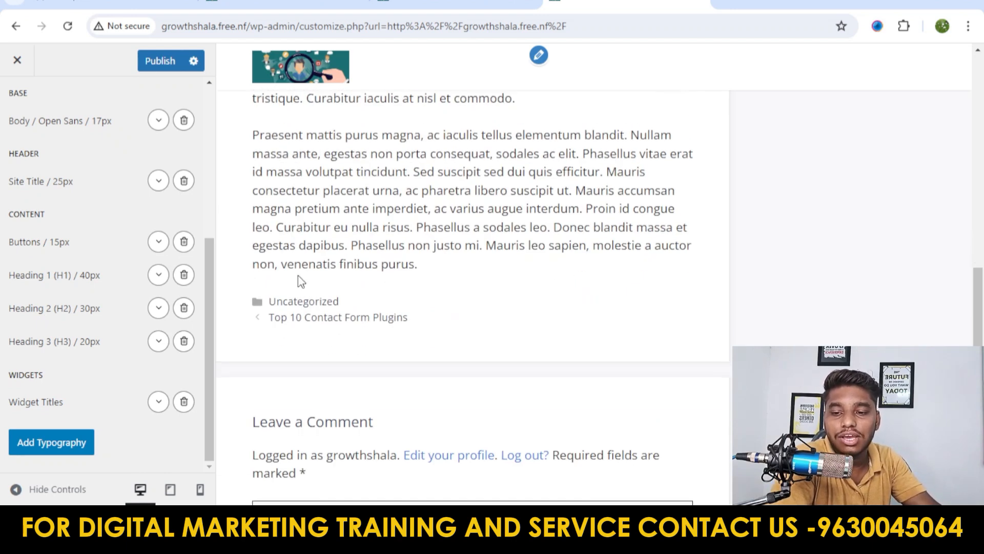
scroll(134, 292, up, 5)
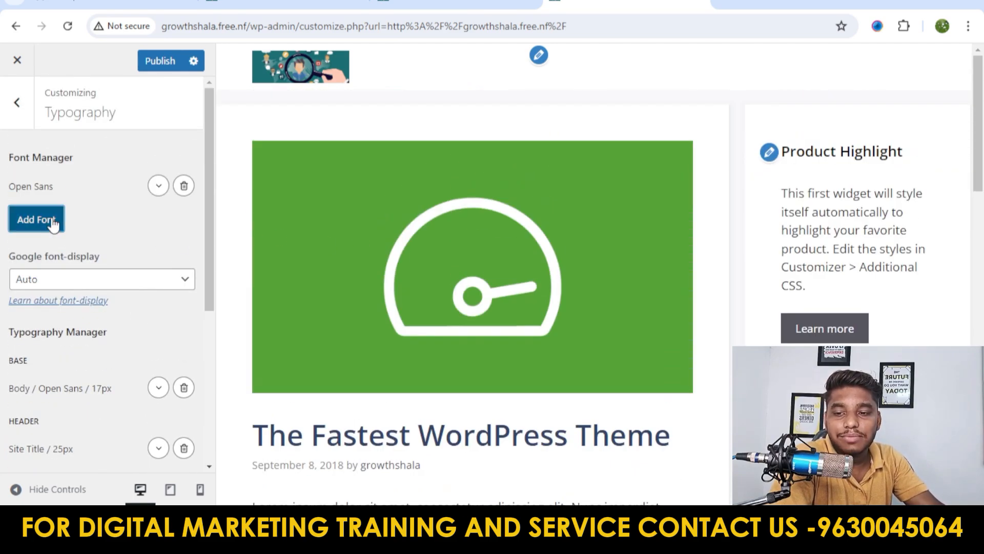
Add the Google font Poppins to the Font Manager and create another empty font entry.
click(48, 220)
click(96, 260)
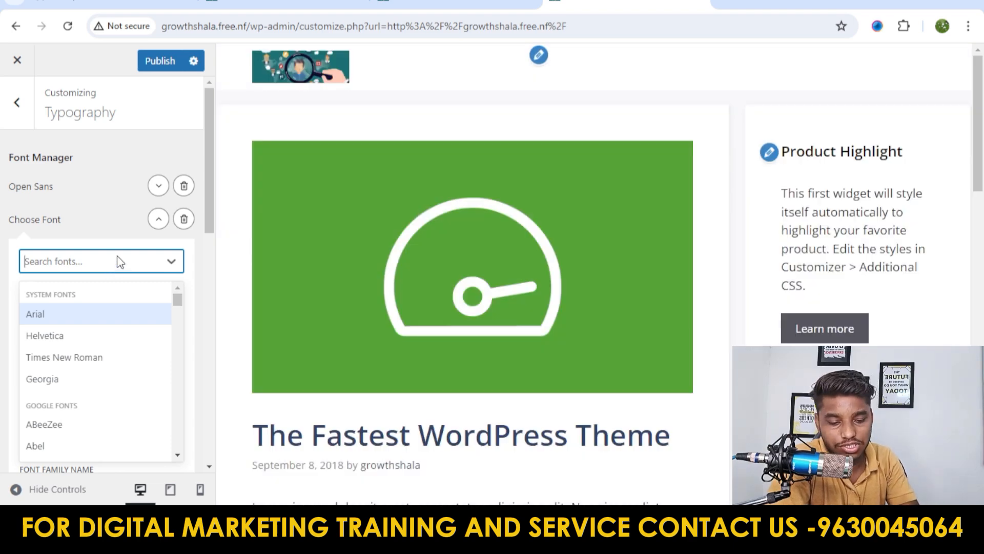
text(popp)
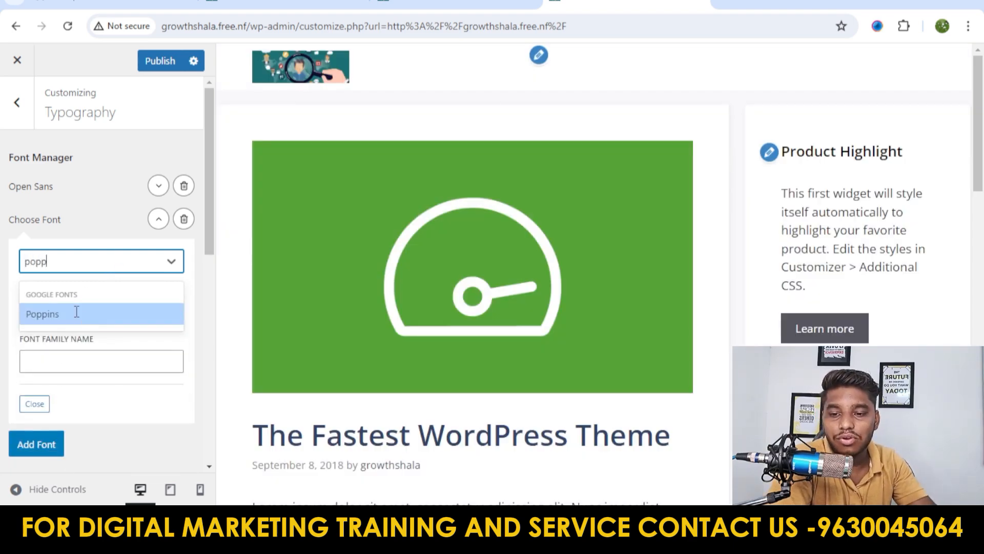
click(77, 313)
scroll(153, 262, down, 3)
click(59, 327)
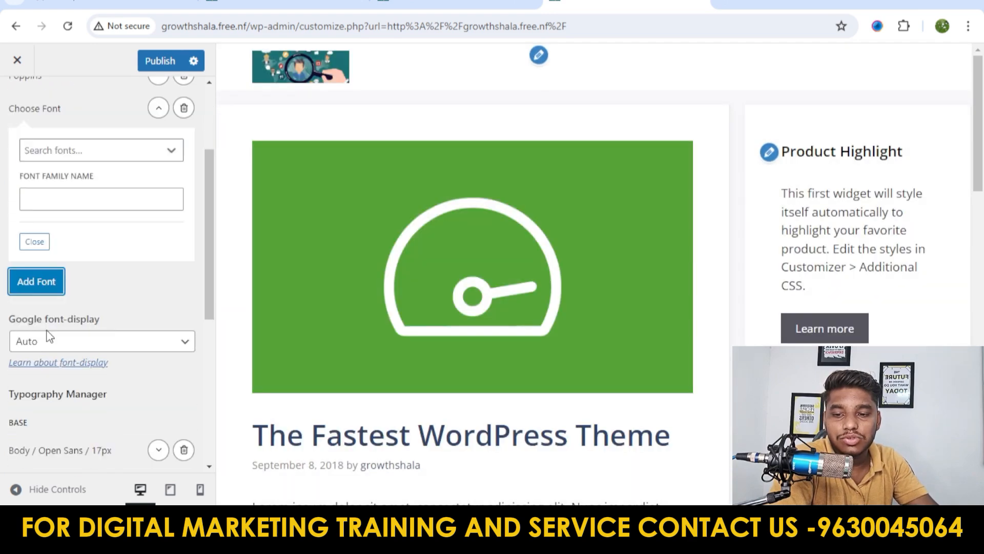
Set the font family of the Site Title typography to Poppins, keeping Site Title as the target element.
scroll(198, 234, down, 4)
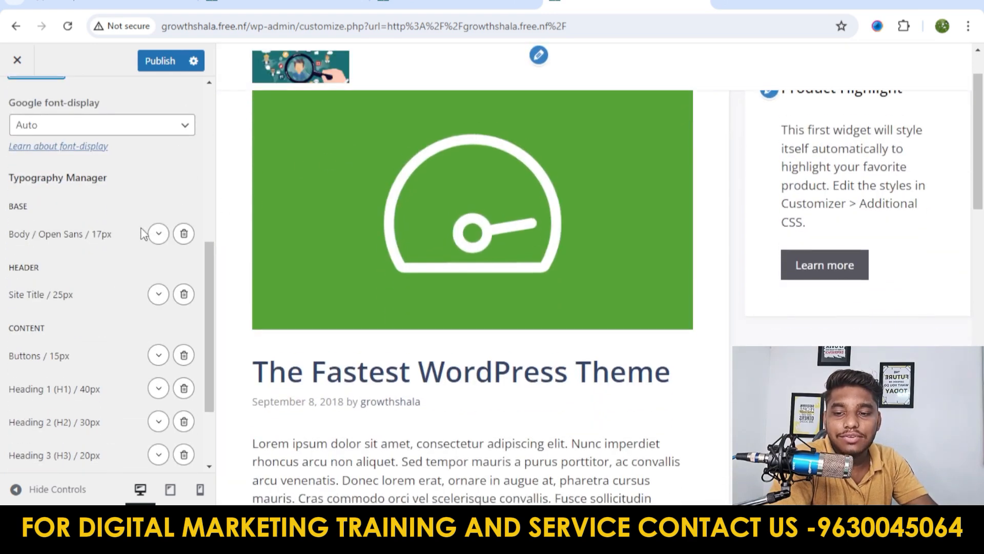
scroll(145, 231, down, 3)
scroll(72, 193, up, 3)
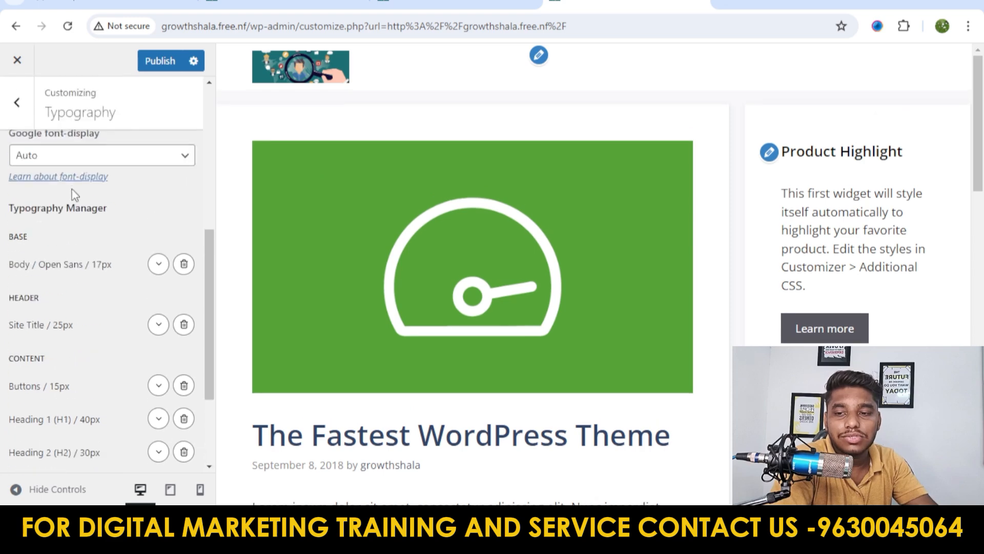
scroll(77, 240, down, 3)
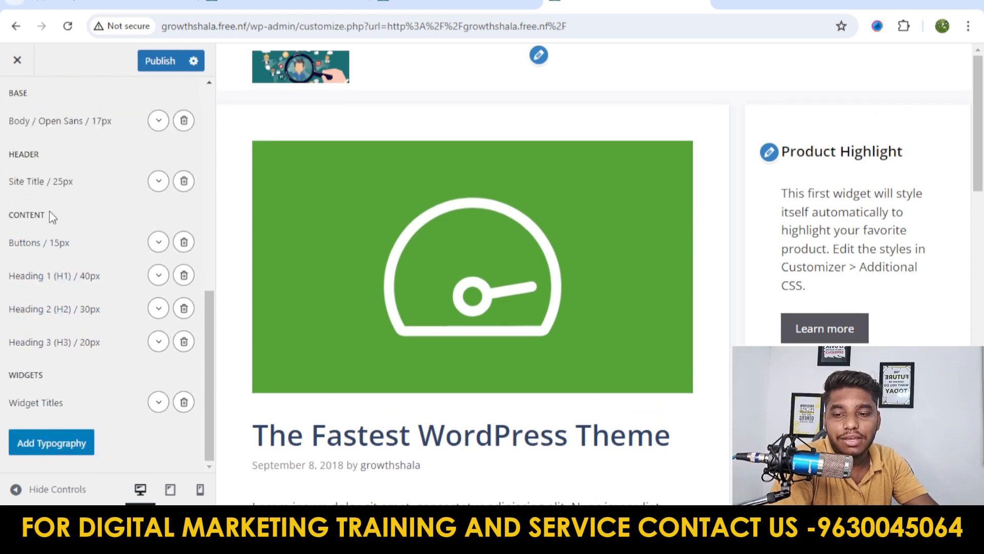
click(158, 183)
click(91, 245)
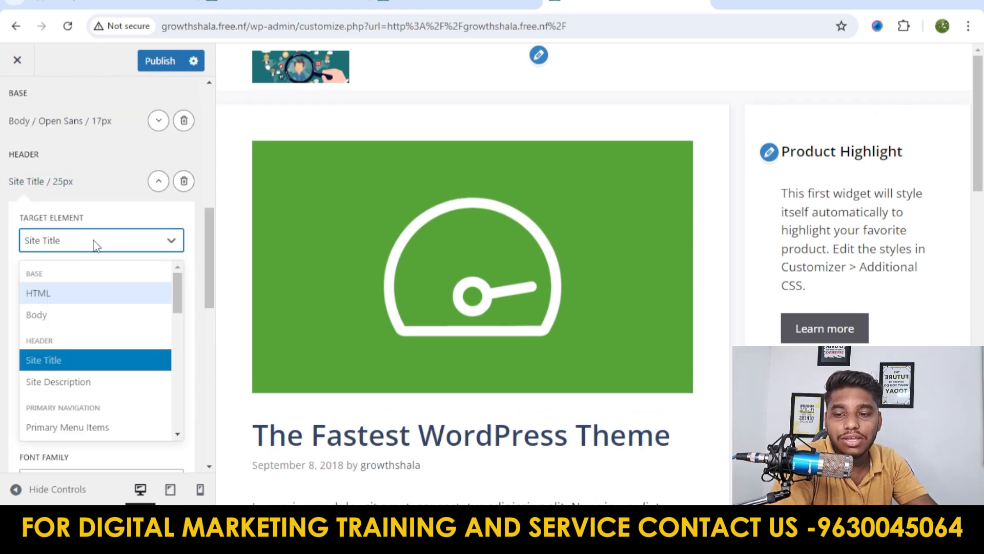
scroll(94, 309, down, 2)
scroll(97, 267, down, 4)
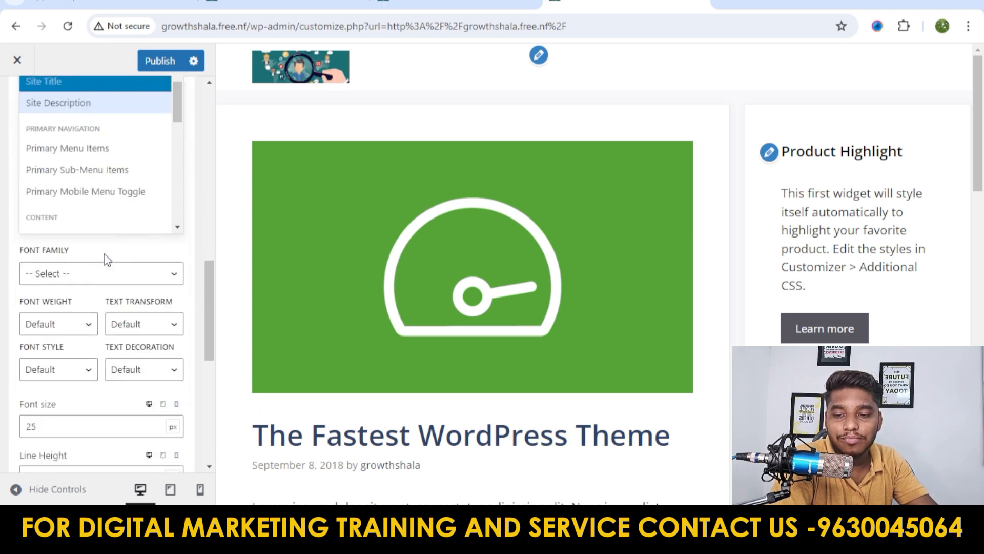
scroll(149, 228, down, 4)
scroll(148, 239, up, 3)
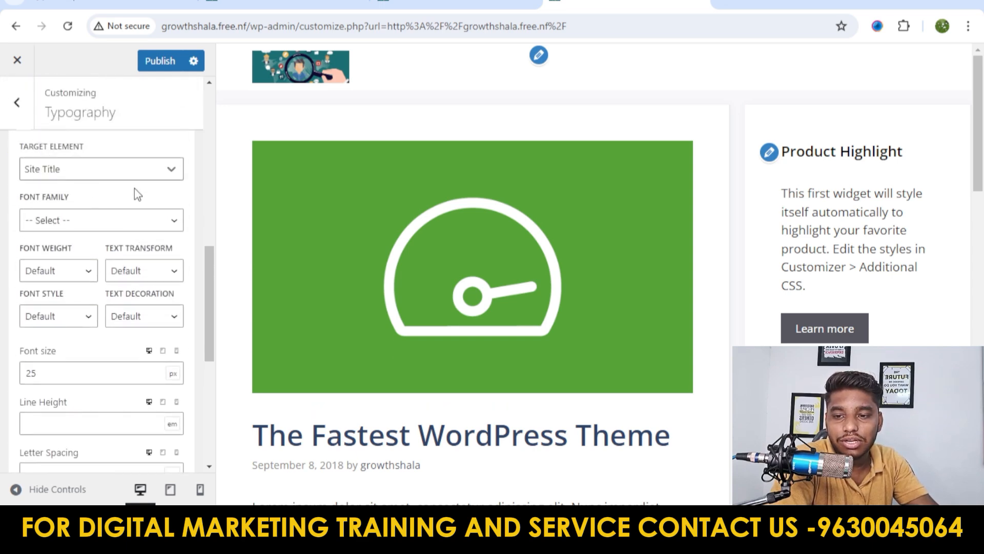
click(100, 226)
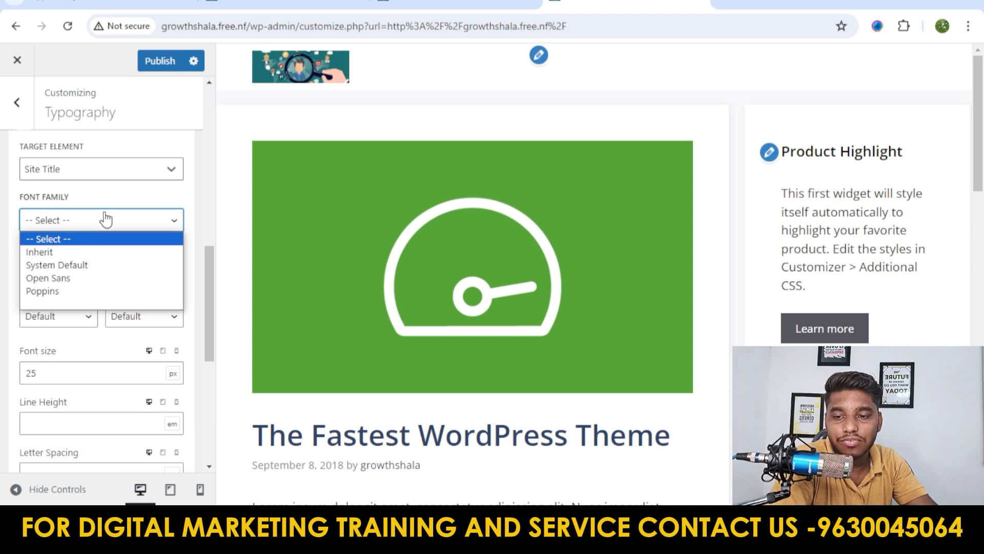
click(43, 291)
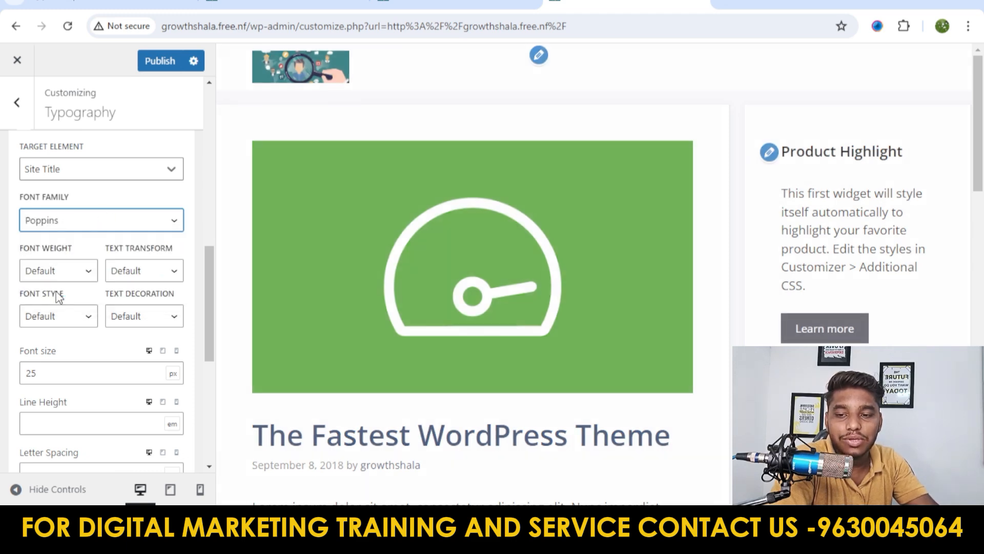